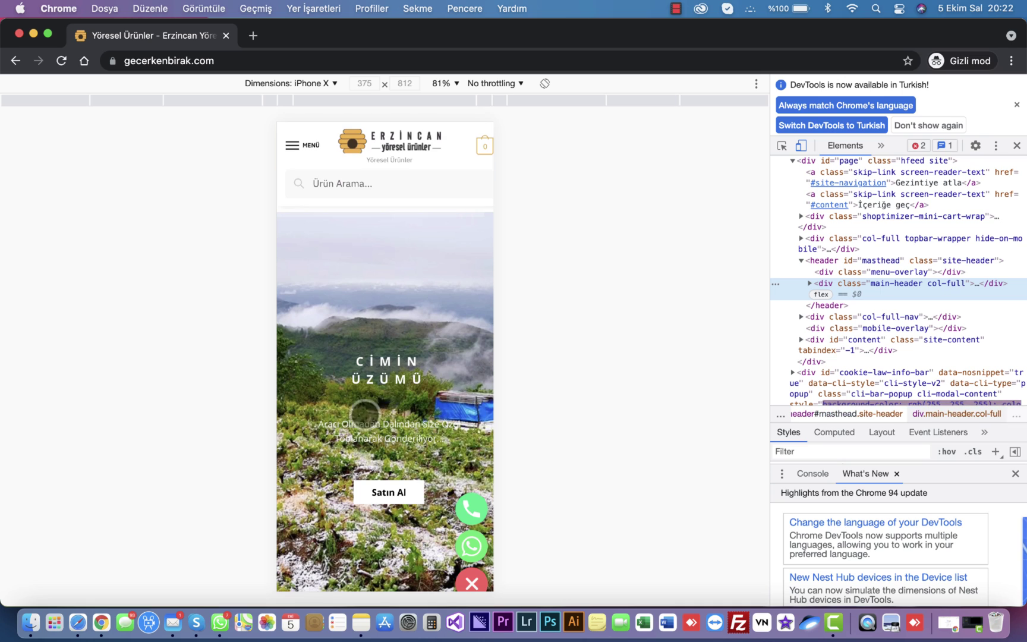
Step: Preview the mobile homepage as iPhone 6/7/8 Plus and examine how the floating phone and WhatsApp icons behave along the page
scroll(336, 347, "down", 10)
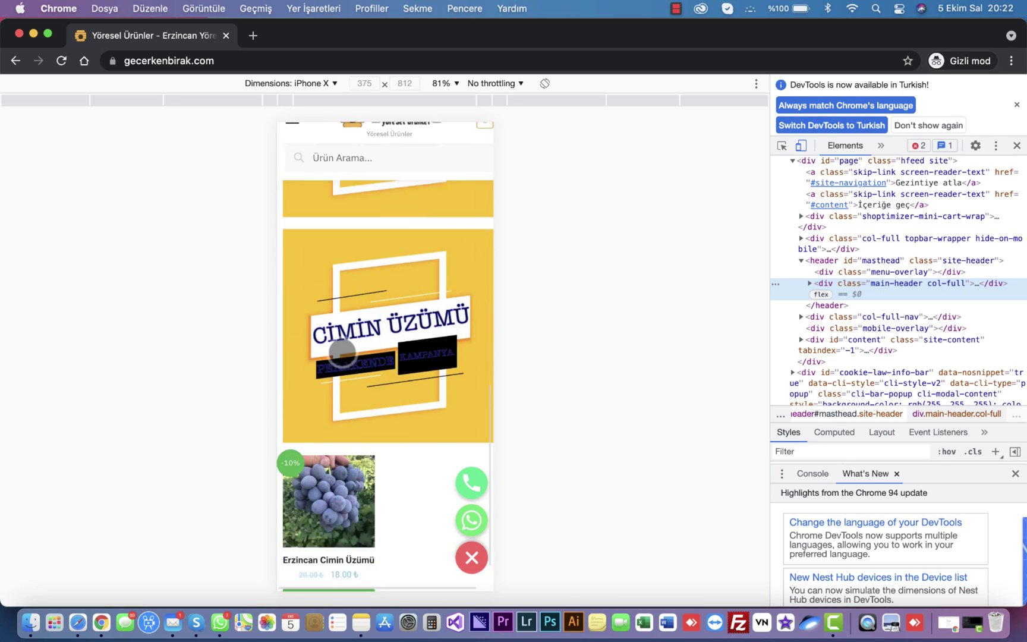
scroll(370, 357, "up", 5)
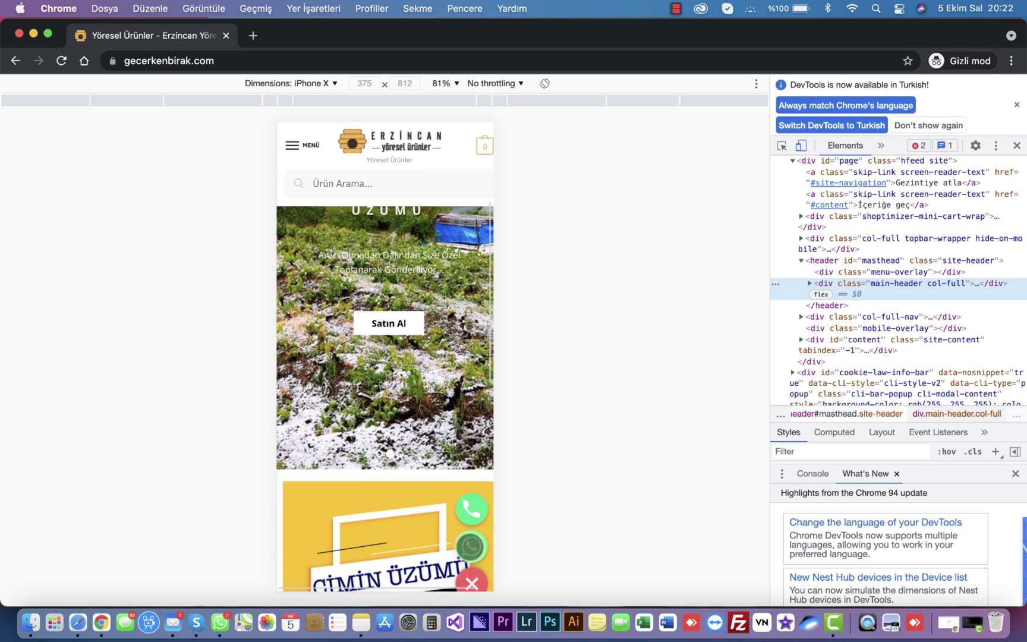
left_click(314, 84)
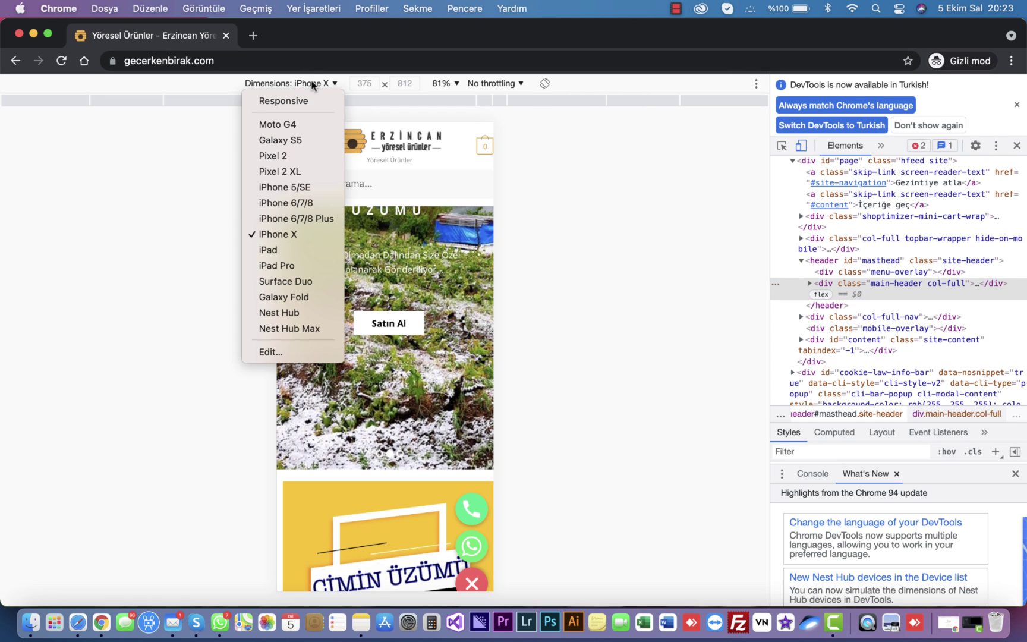
left_click(300, 219)
scroll(451, 361, "down", 5)
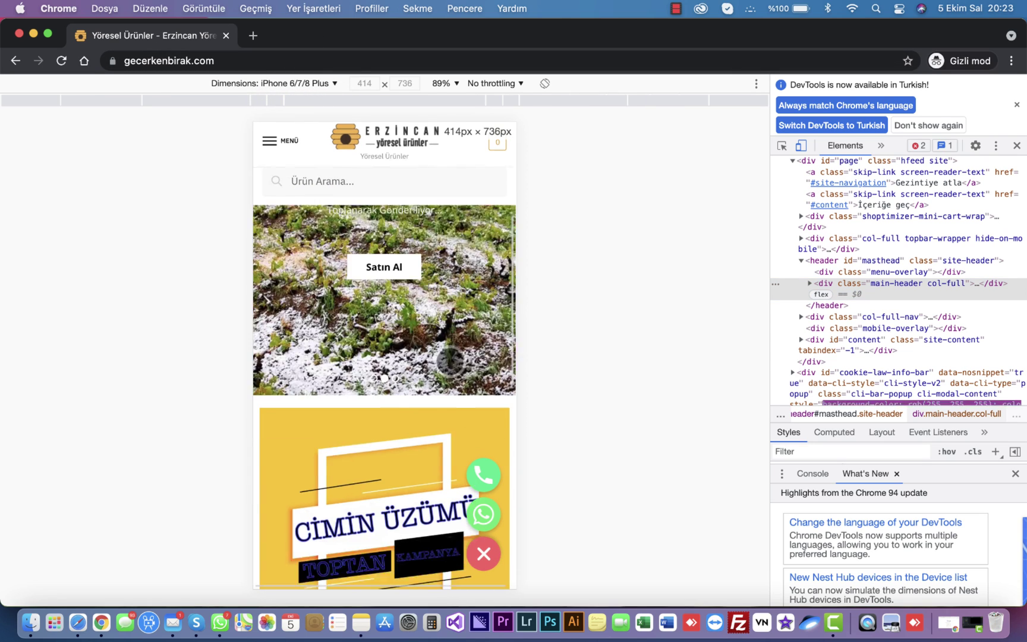
scroll(452, 362, "up", 5)
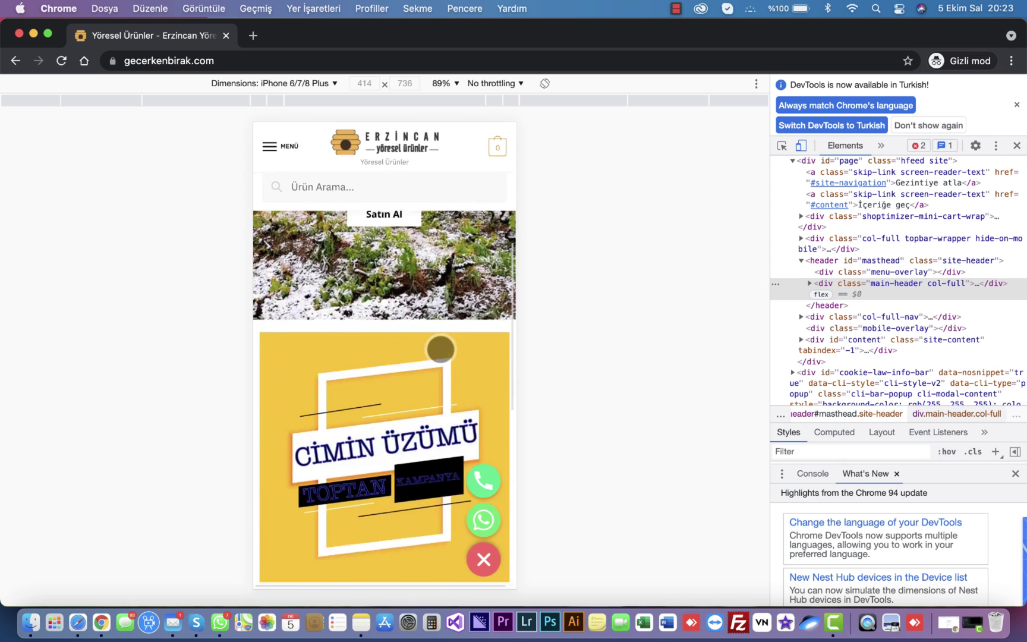
scroll(440, 359, "down", 5)
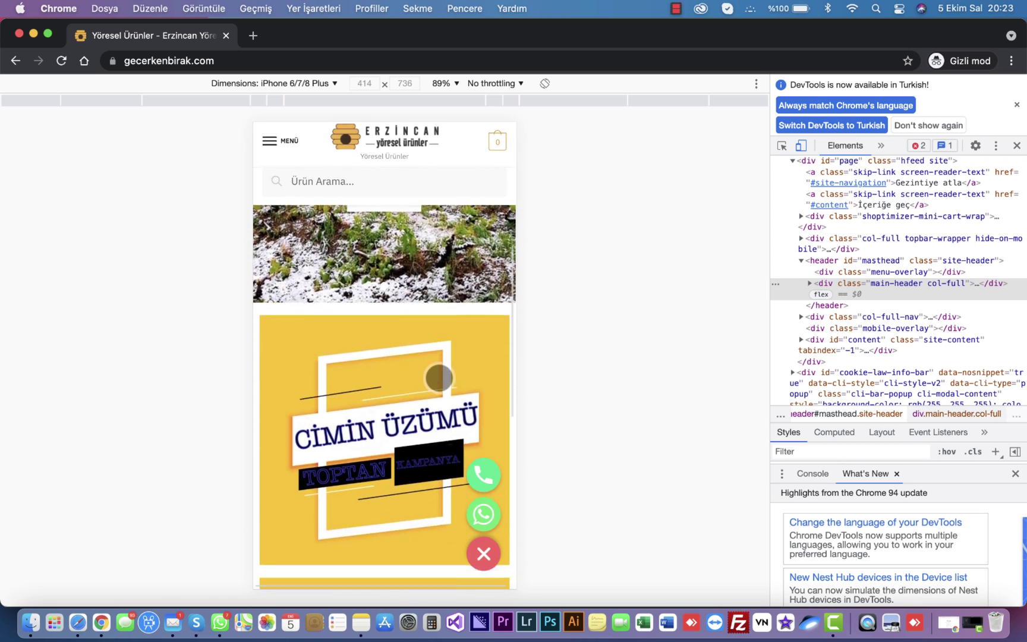
scroll(437, 375, "up", 5)
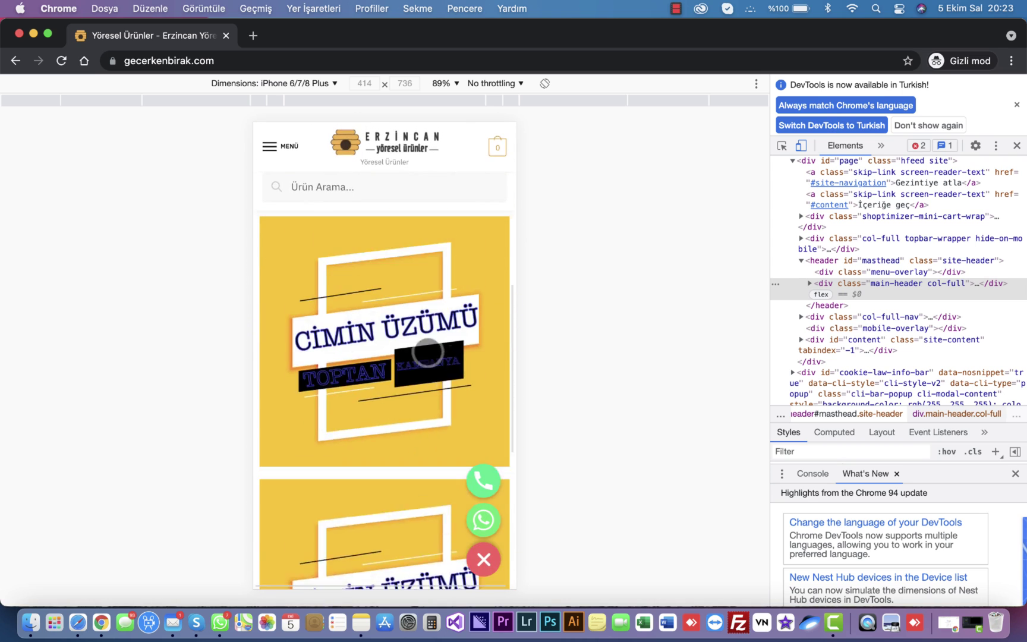
scroll(429, 359, "down", 5)
scroll(431, 362, "up", 5)
scroll(434, 440, "down", 3)
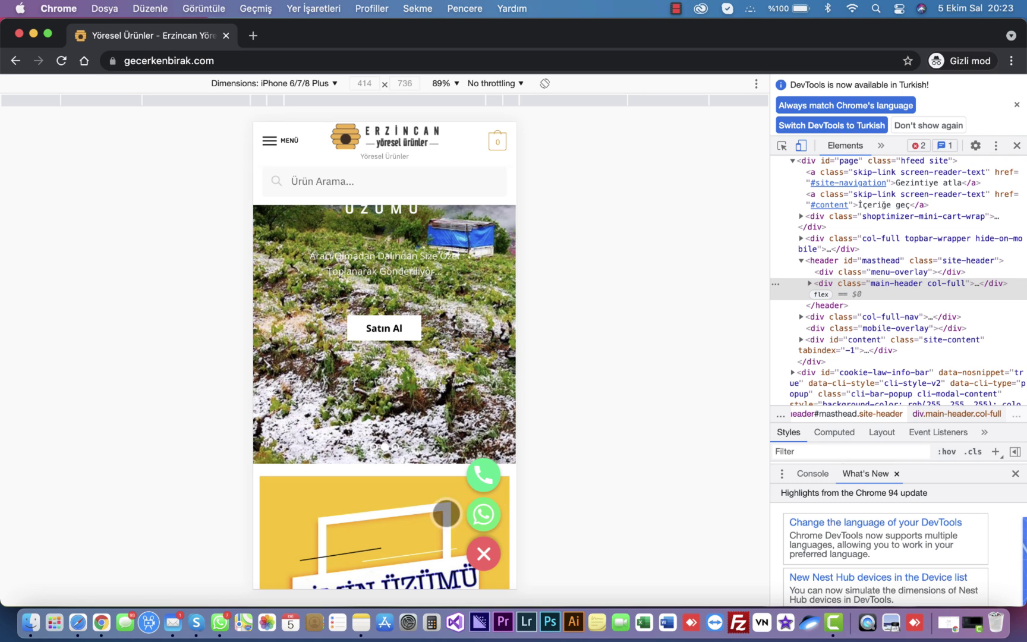
Step: Switch to Safari, bring up the WordPress plugins page, and recheck the contact icons on the mobile homepage in Chrome
left_click(34, 35)
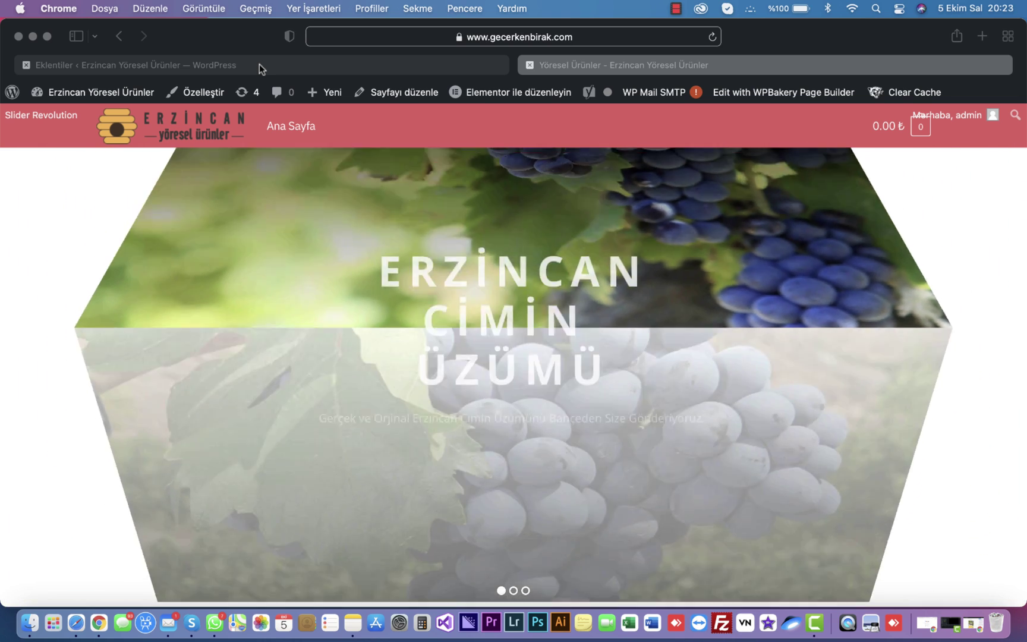
left_click(259, 64)
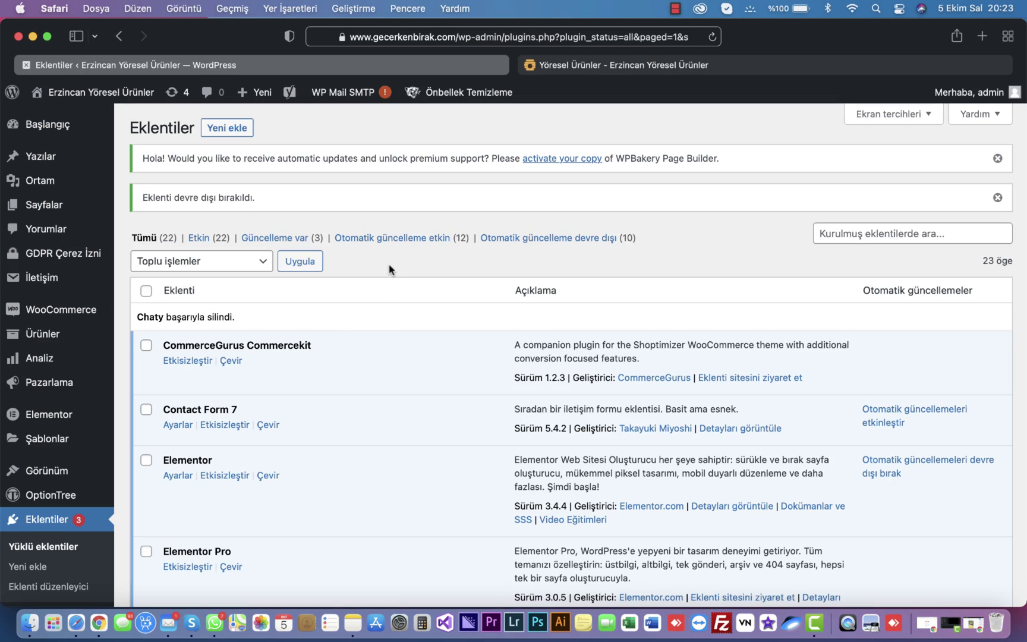
left_click(972, 622)
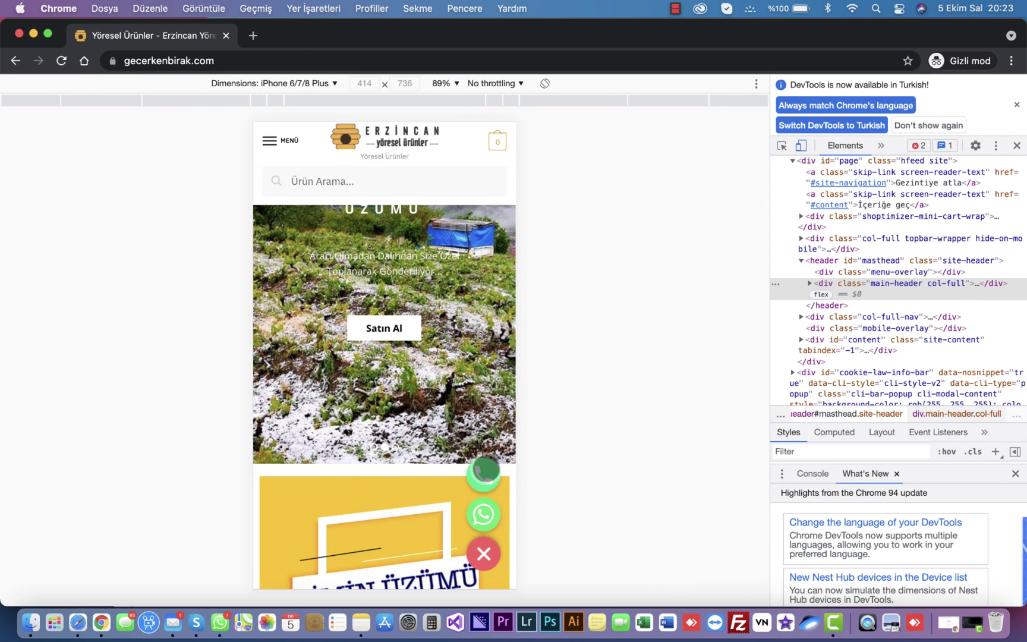
left_click(34, 37)
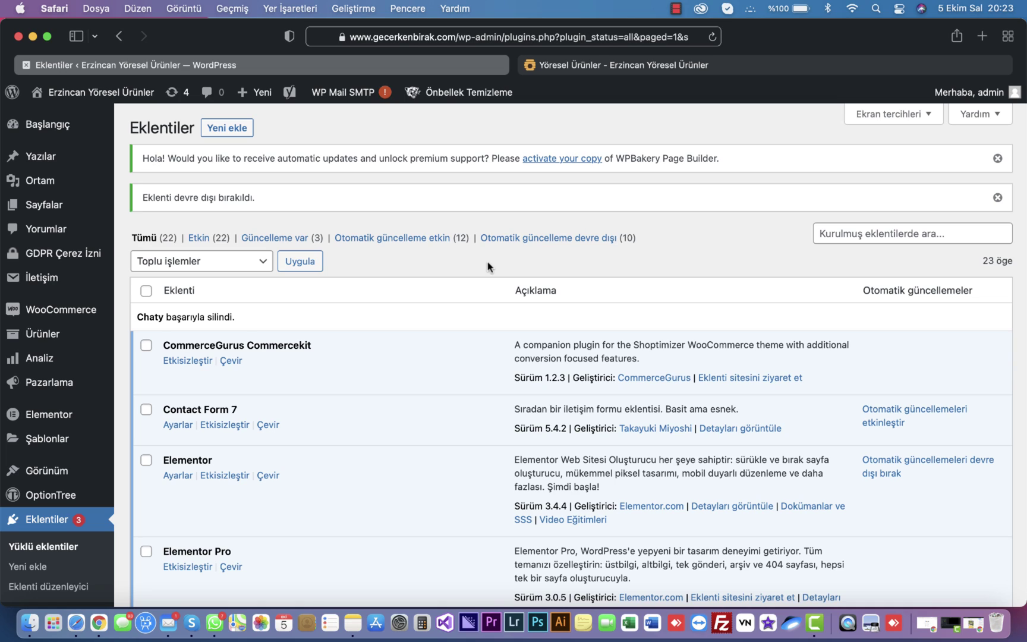
Step: Go to adding a new plugin, reveal the zip upload form and open its file chooser
left_click(222, 132)
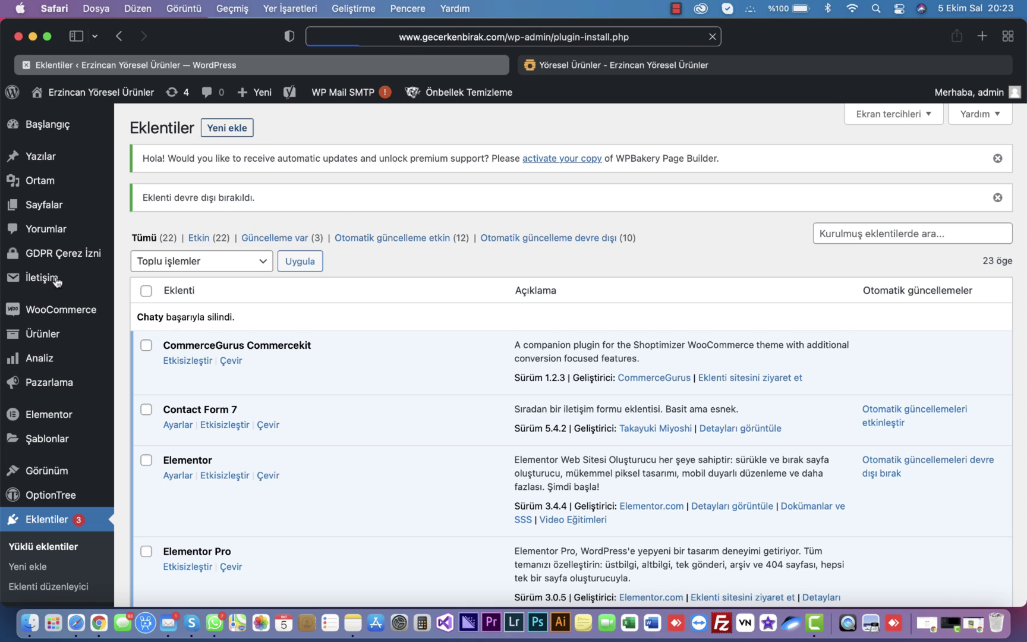
left_click(233, 136)
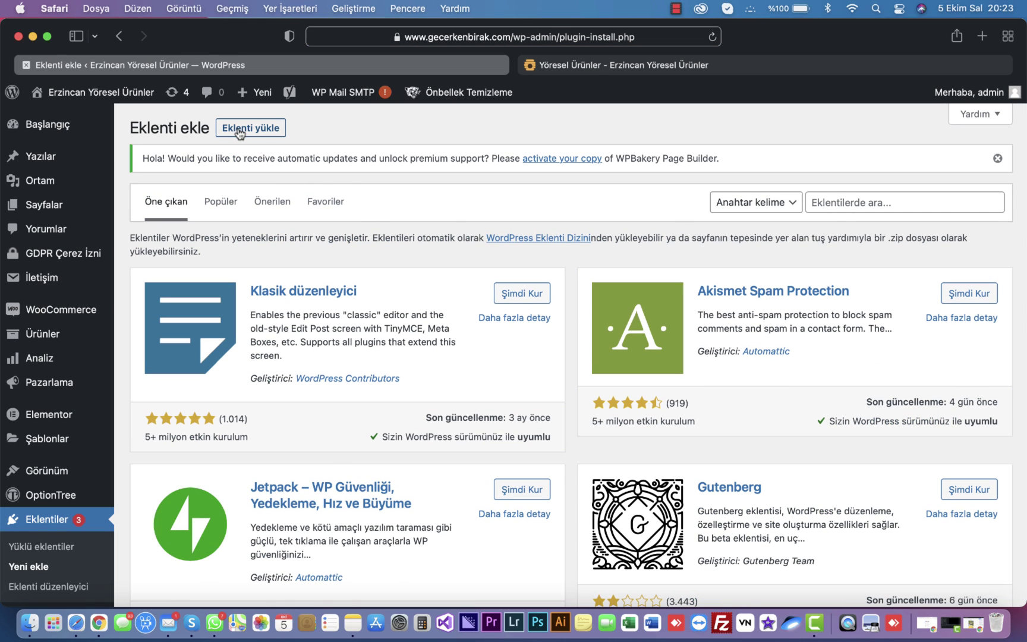
left_click(236, 129)
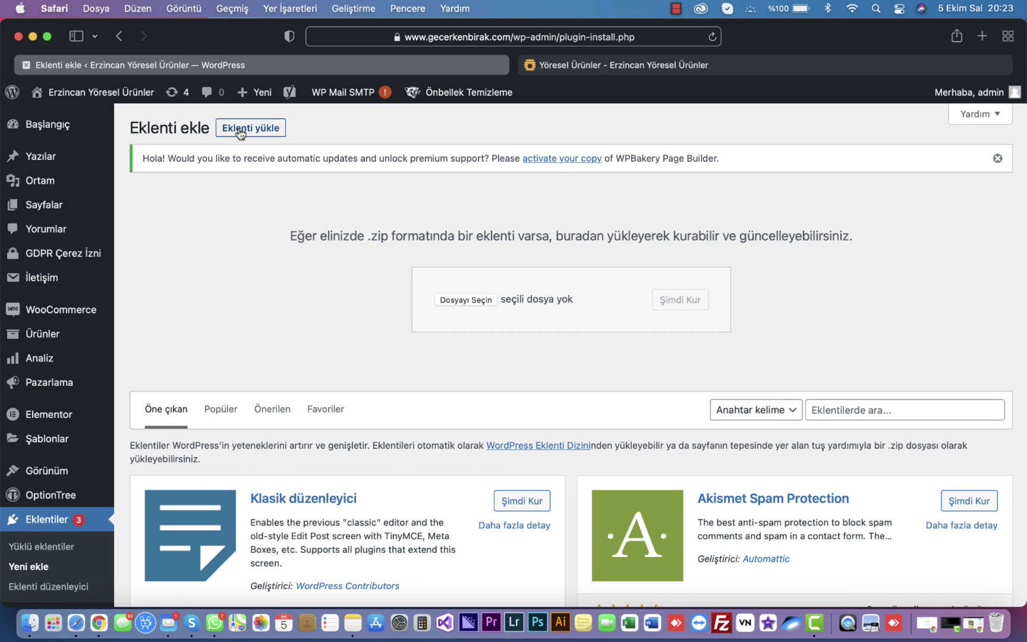
left_click(466, 299)
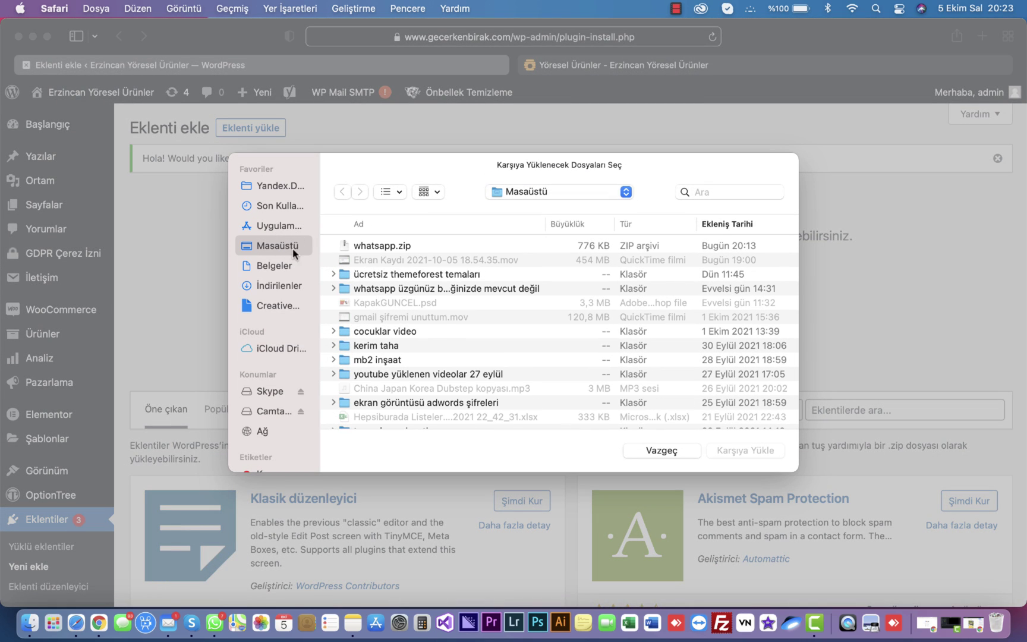
Step: Browse the files and folders on the Desktop for the Chaty plugin archive
scroll(450, 337, "down", 20)
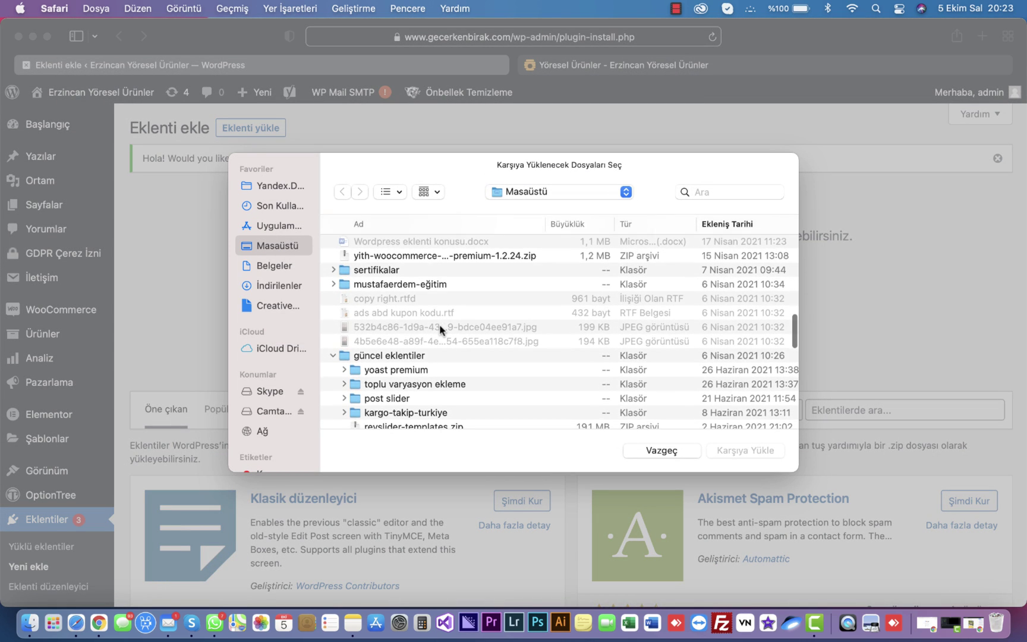
scroll(441, 326, "down", 5)
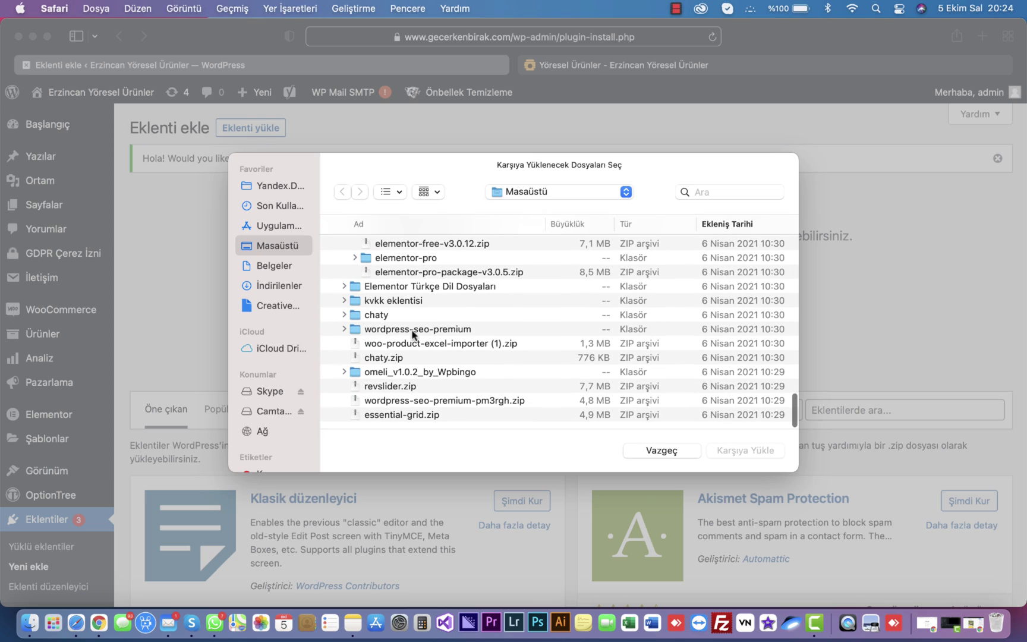
left_click(376, 315)
key("Up")
key("Up")
key("Up")
key("Up")
key("Up")
key("Up")
key("Up")
key("Up")
key("Up")
key("Up")
key("Up")
key("Up")
key("Up")
key("Up")
key("Up")
key("Up")
key("Up")
key("Up")
key("Up")
key("Up")
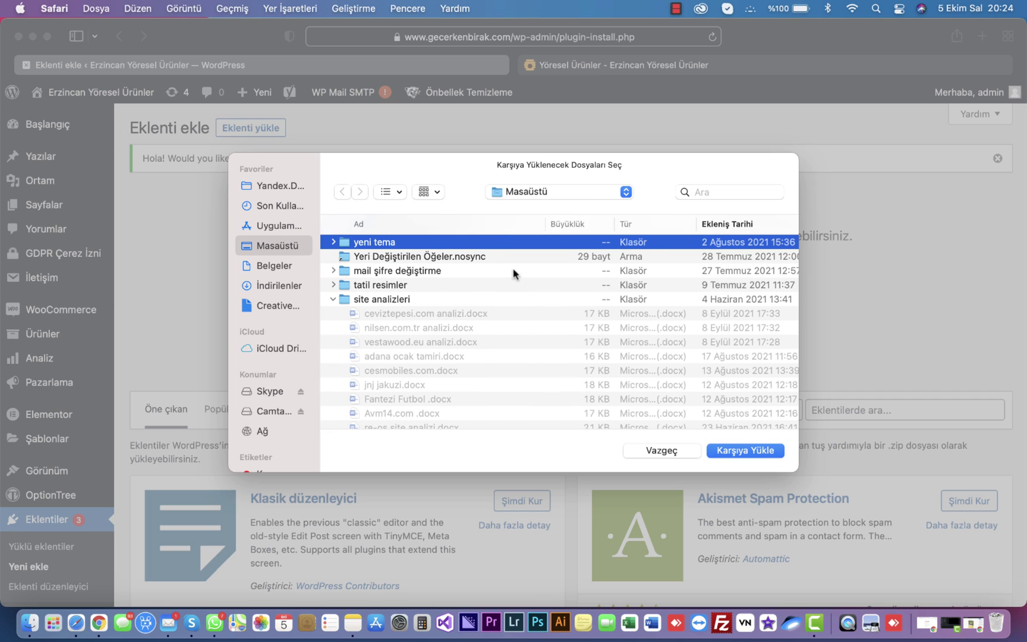
Step: Search the Mac for "whats" and choose chaty.2.7.5.zip as the plugin file to upload
left_click(722, 192)
type("what")
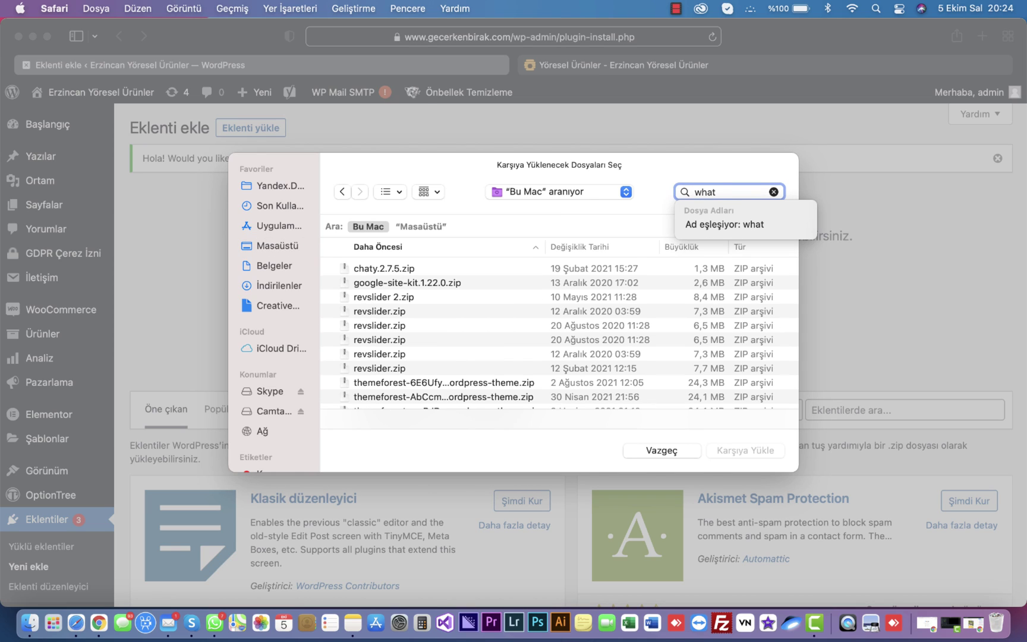
type("s")
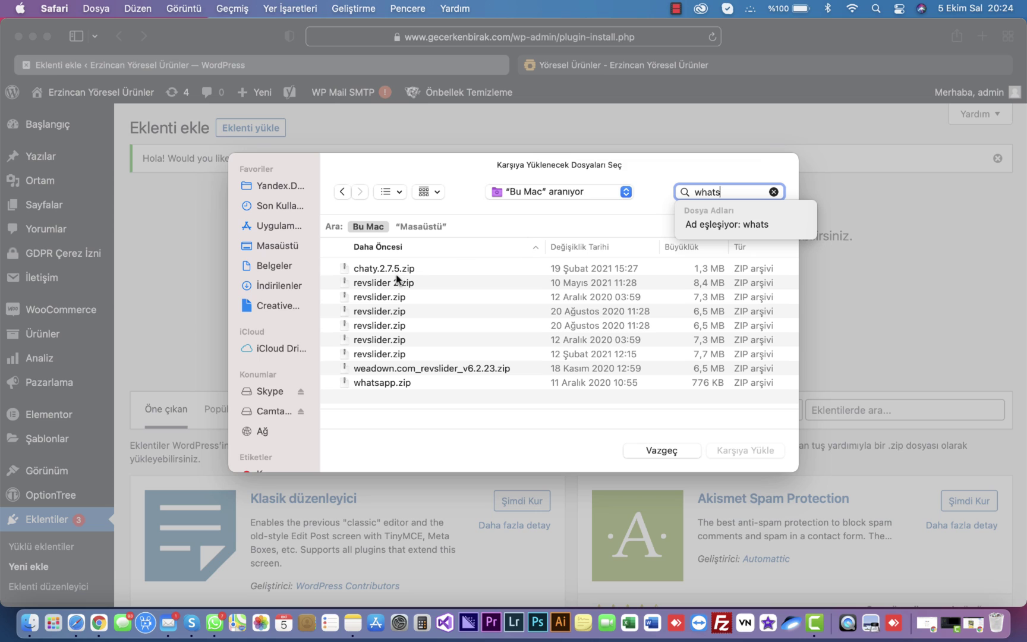
left_click(375, 270)
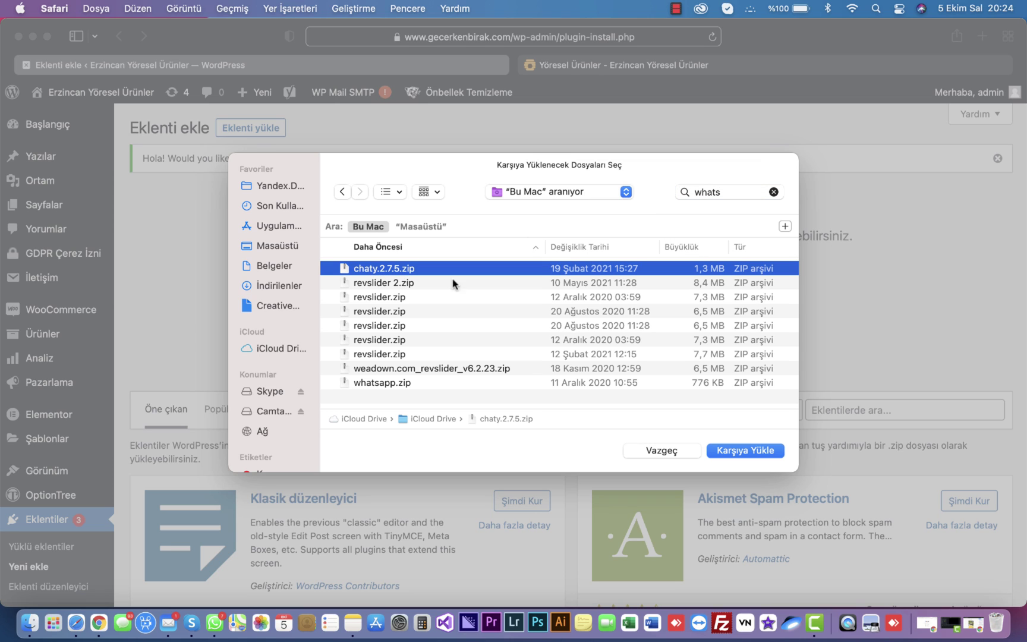
left_click(743, 453)
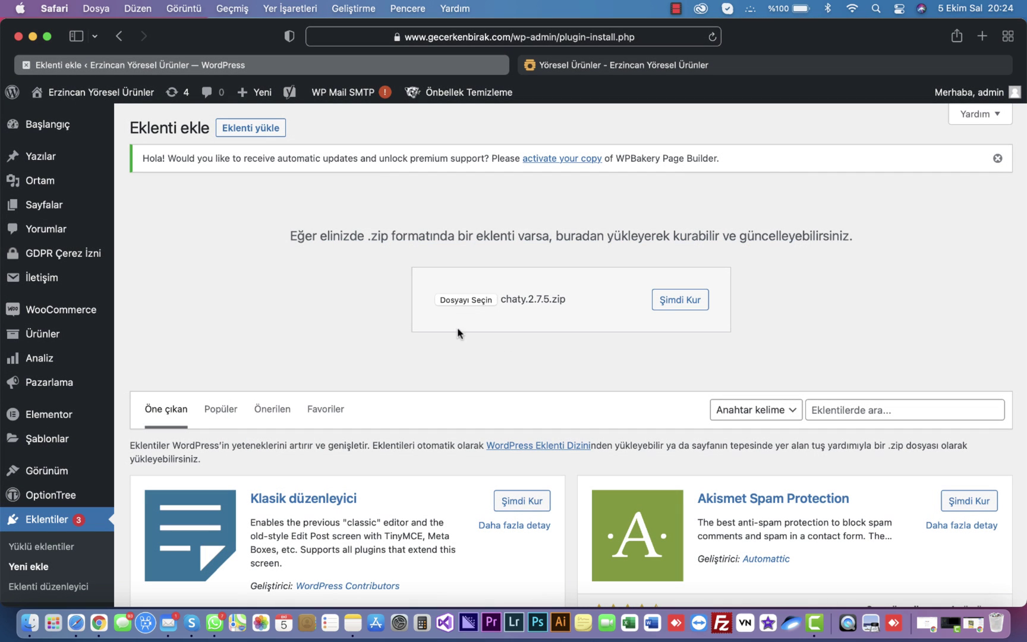
Step: Install the plugin from chaty.2.7.5.zip and activate it
left_click(681, 302)
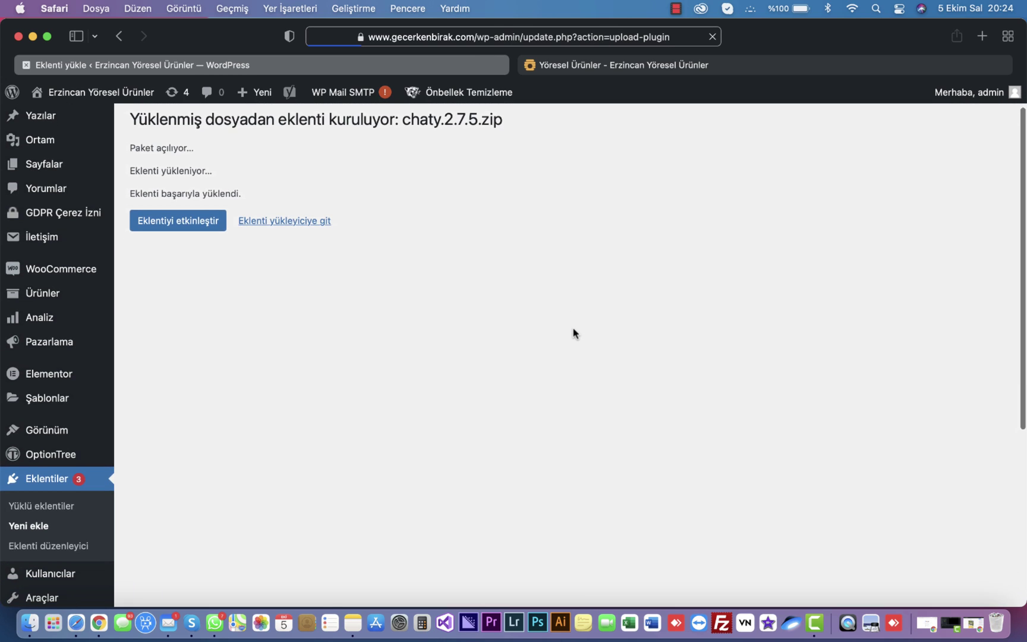
left_click(174, 270)
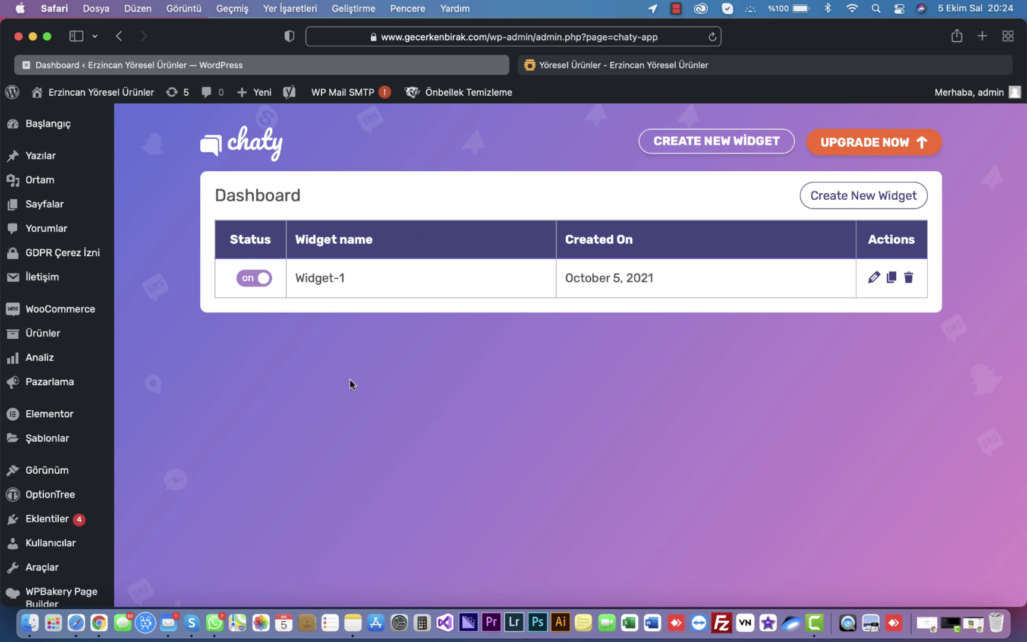
Step: Open Widget-1 from the Chaty dashboard for editing and review its phone and WhatsApp channel entries
scroll(447, 362, "down", 10)
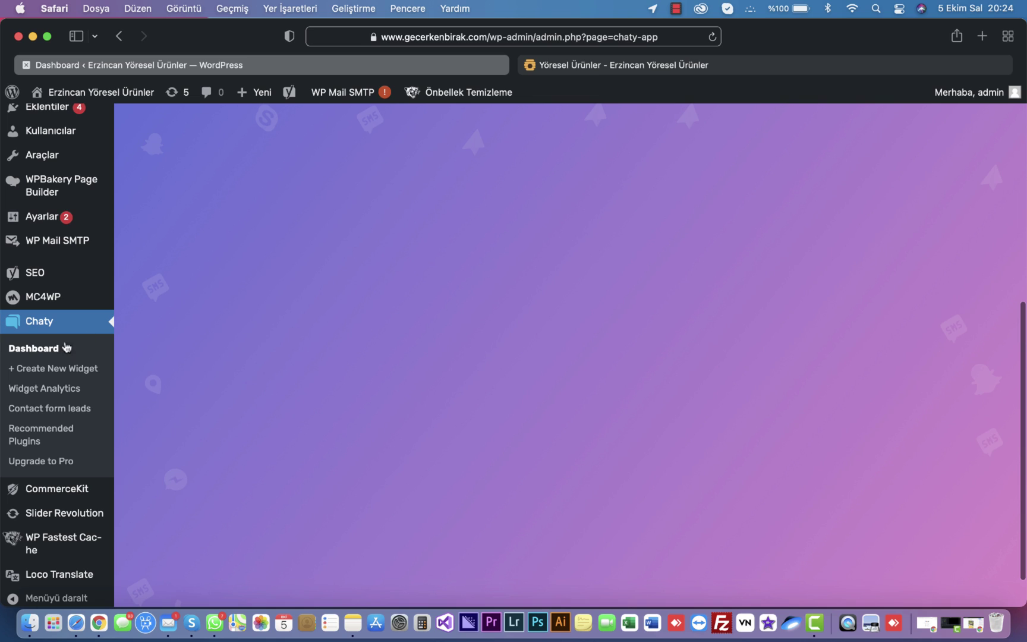
scroll(370, 287, "up", 10)
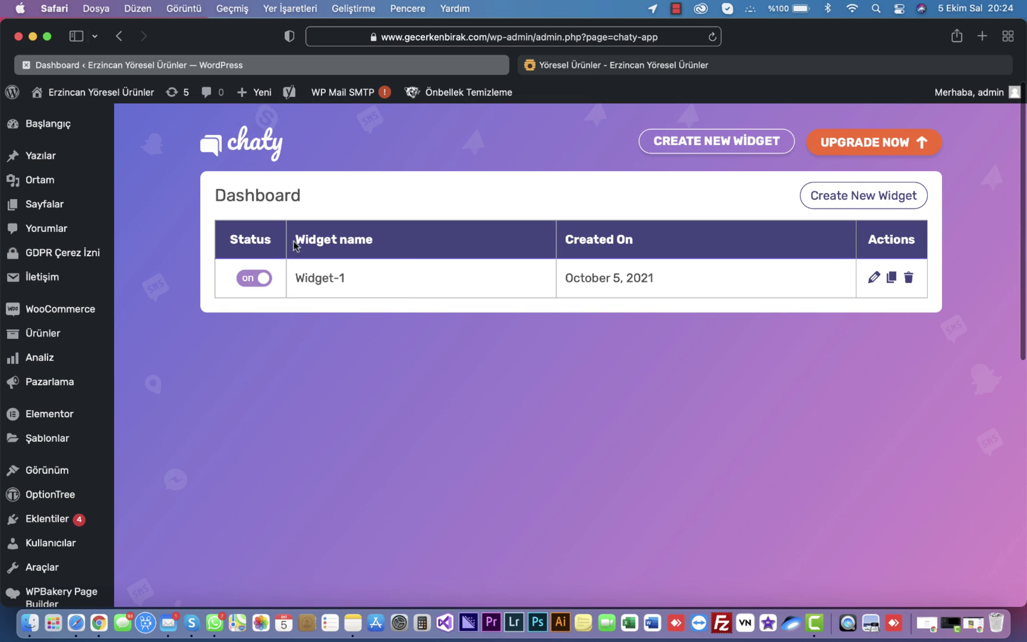
left_click(875, 278)
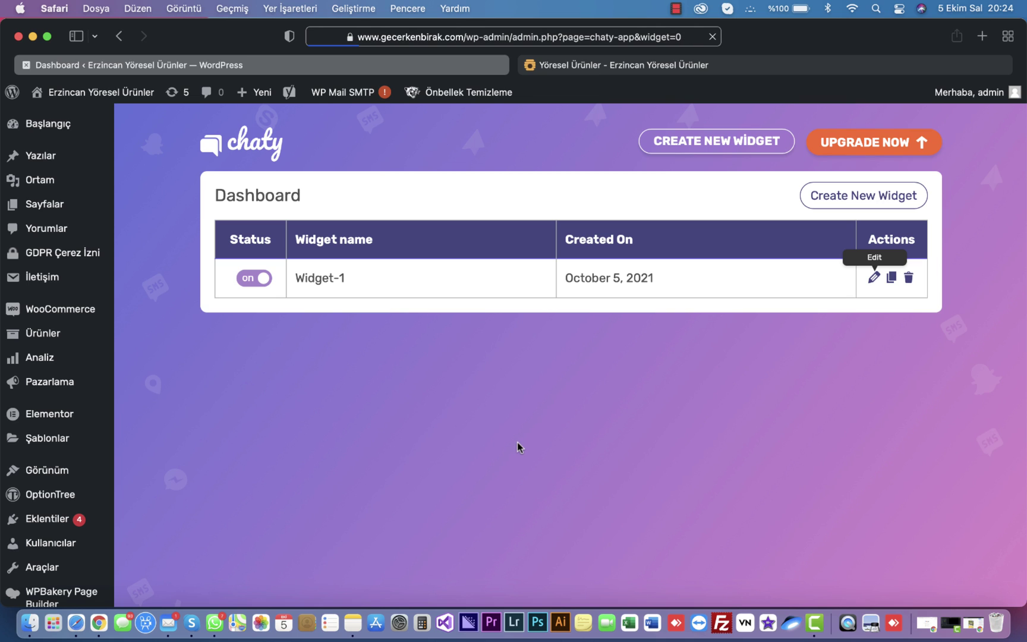
scroll(206, 363, "down", 5)
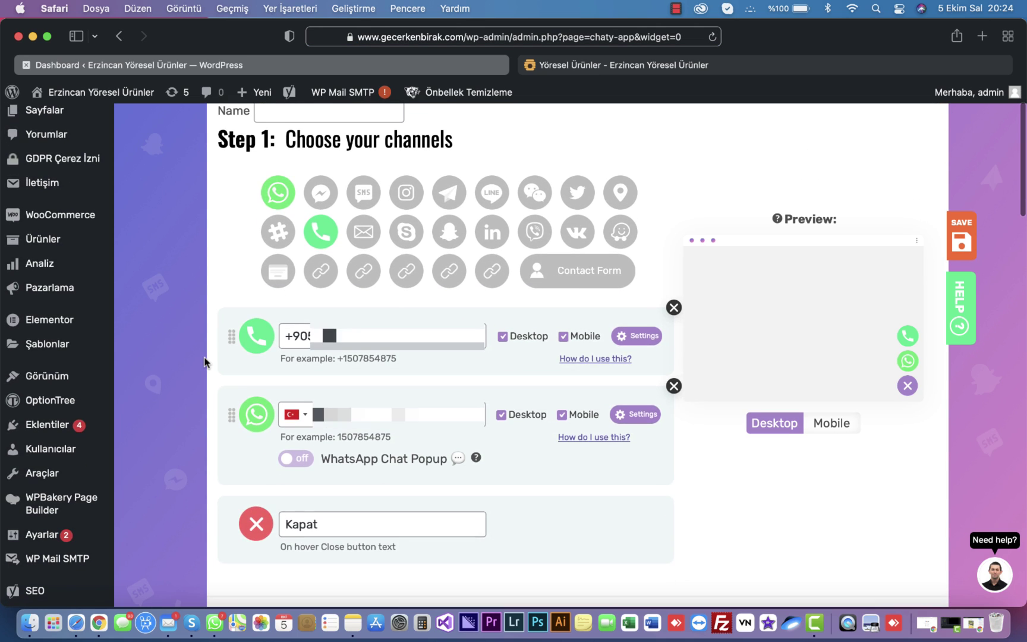
scroll(207, 363, "up", 1)
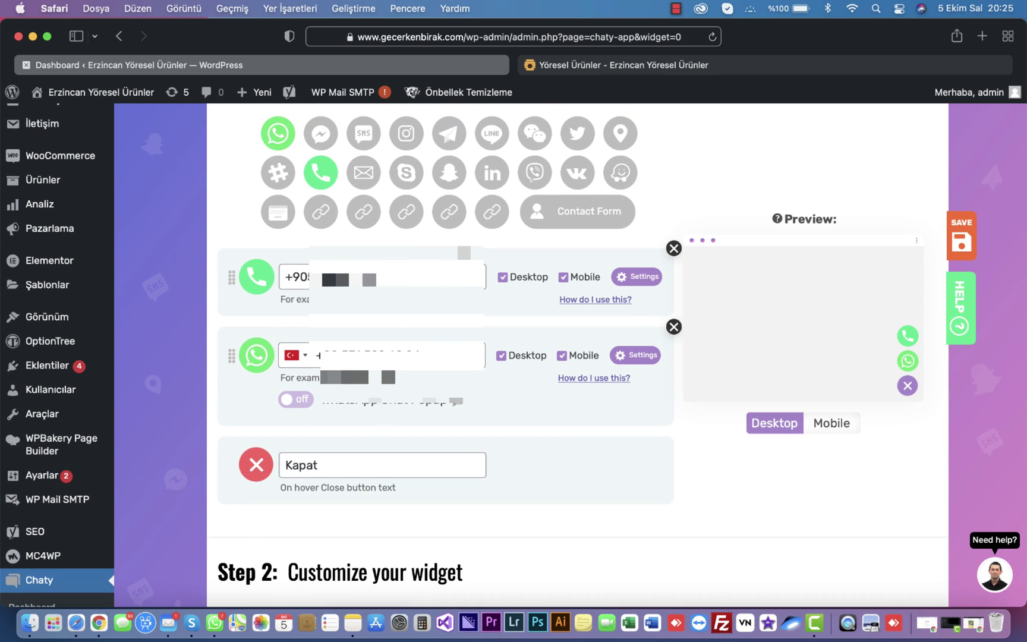
scroll(329, 140, "up", 3)
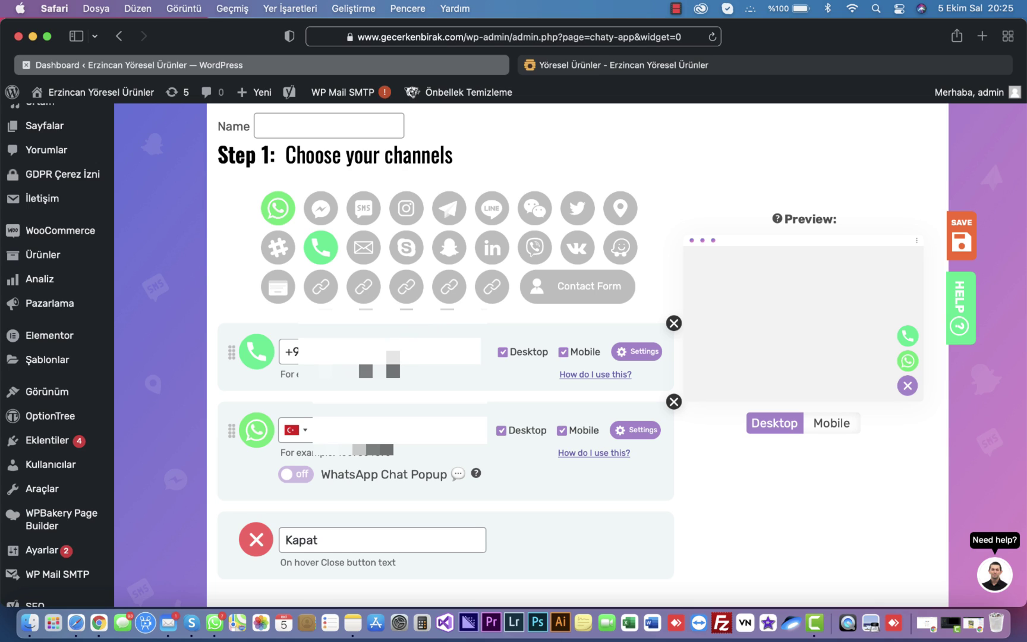
triple_click(327, 352)
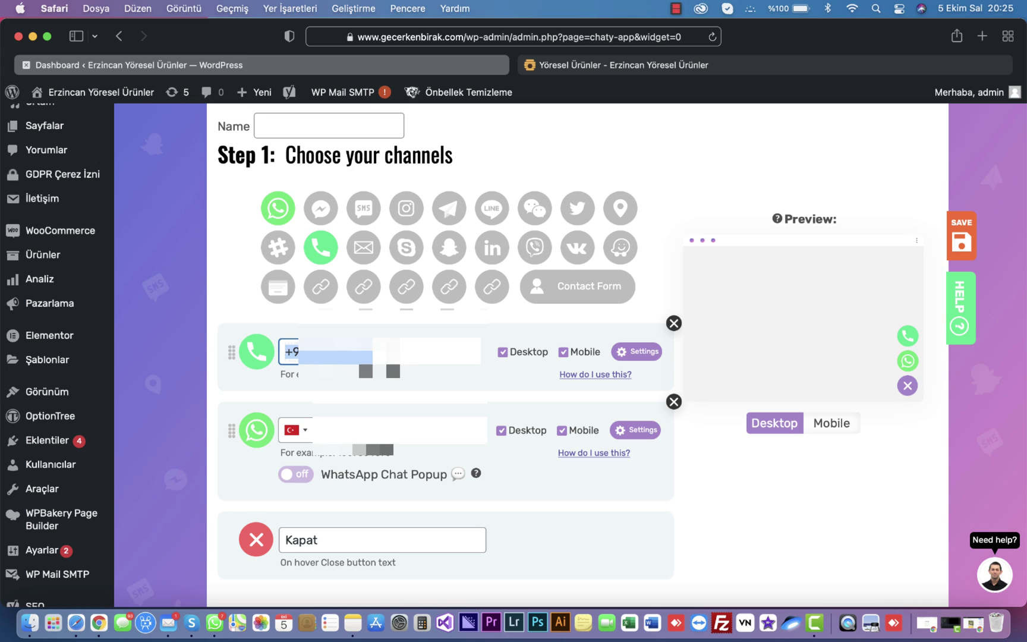
left_click(327, 351)
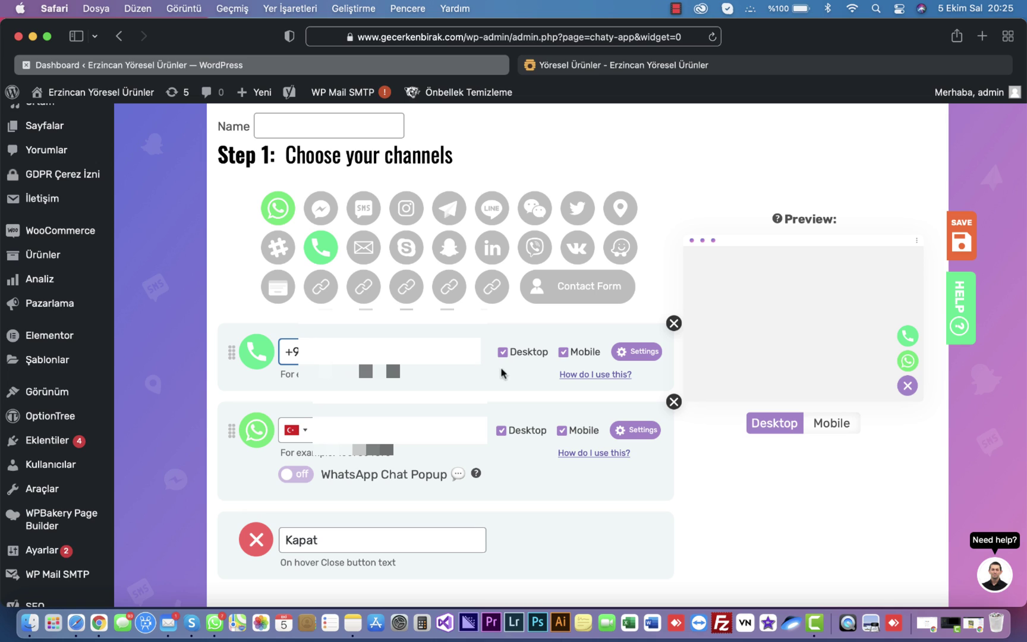
Step: Try Arama as the phone channel's on-hover text and change it back to Telefon
mouse_move(578, 379)
left_click(642, 358)
double_click(382, 455)
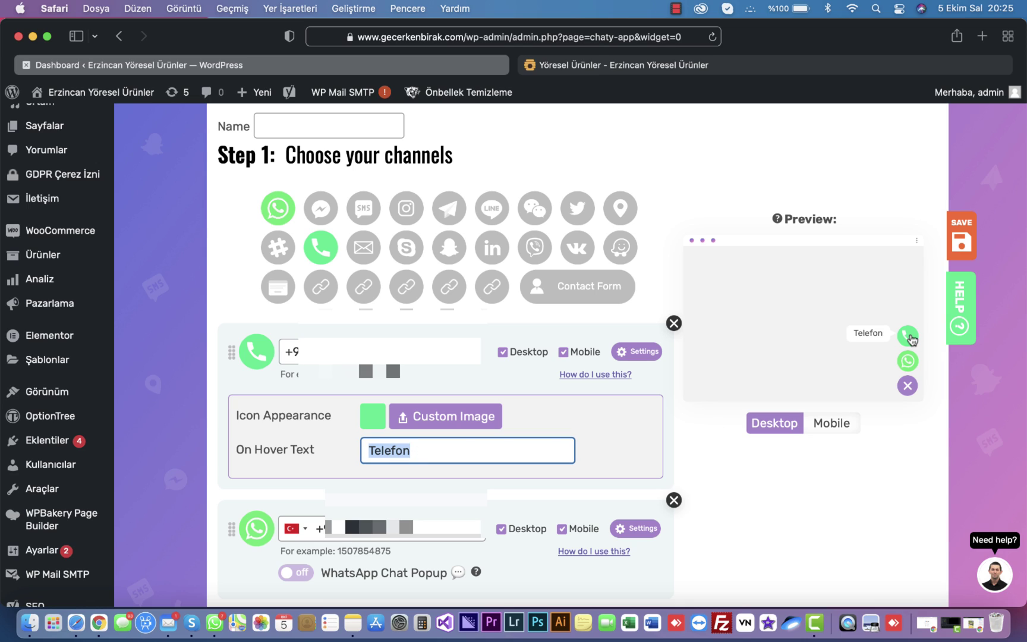
type("Ar")
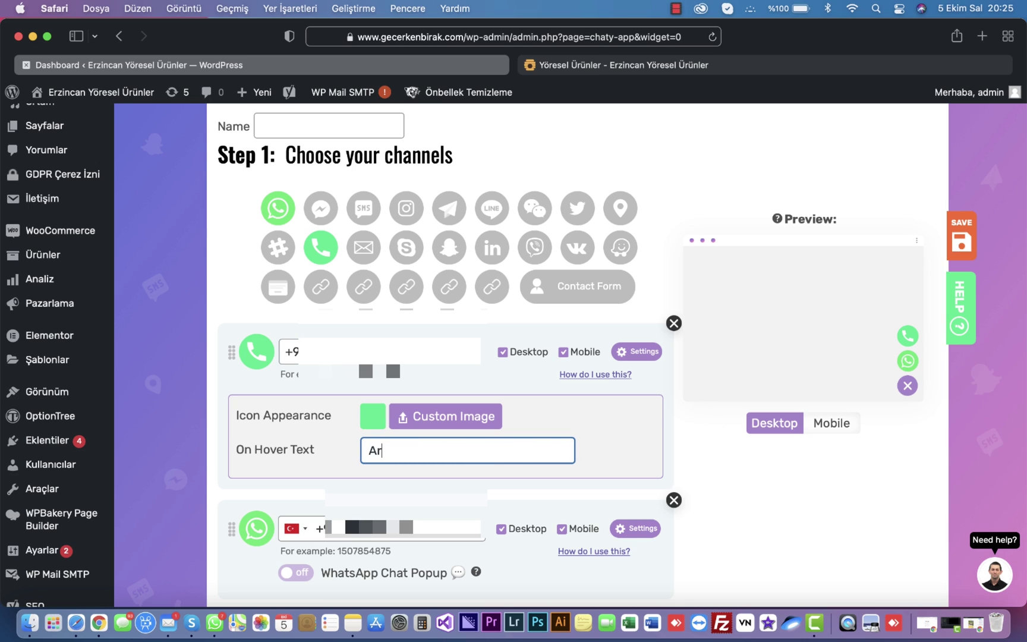
type("ama")
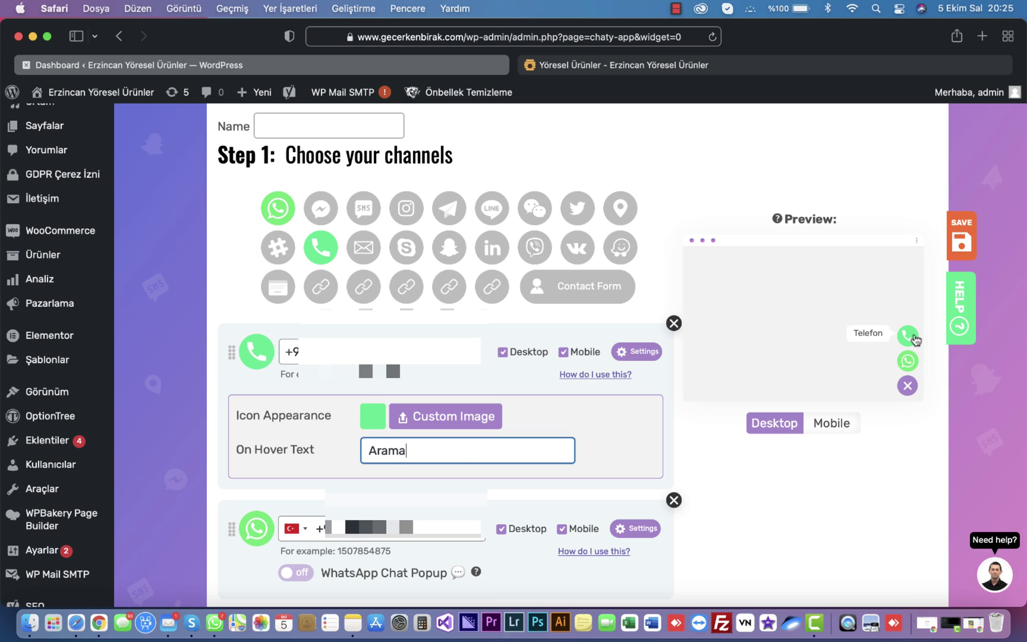
double_click(421, 452)
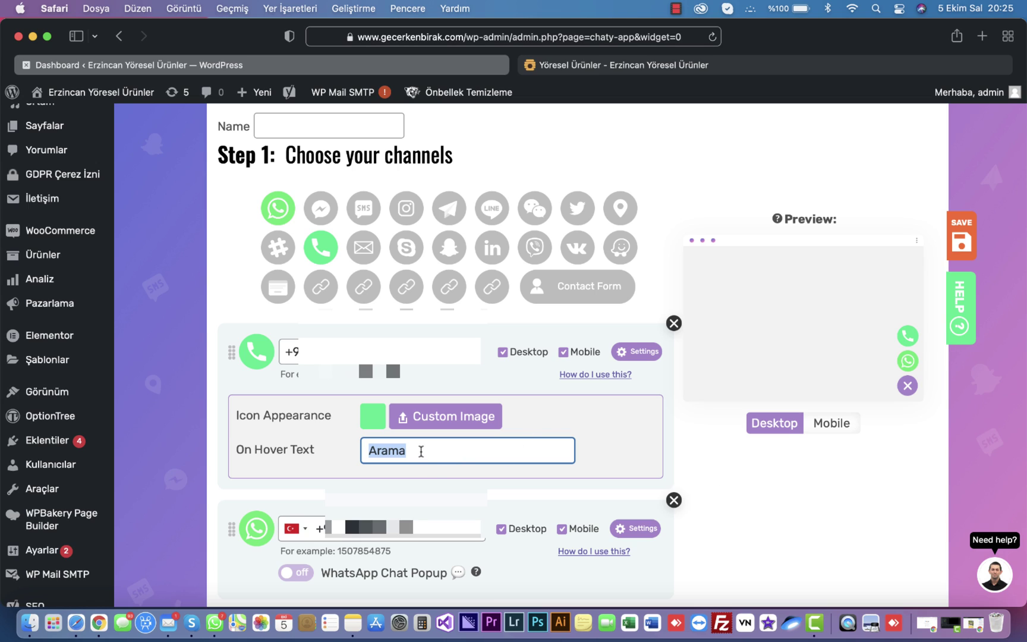
type("Telefon")
Step: Set the widget color to Blue and confirm the choice
scroll(421, 452, "down", 6)
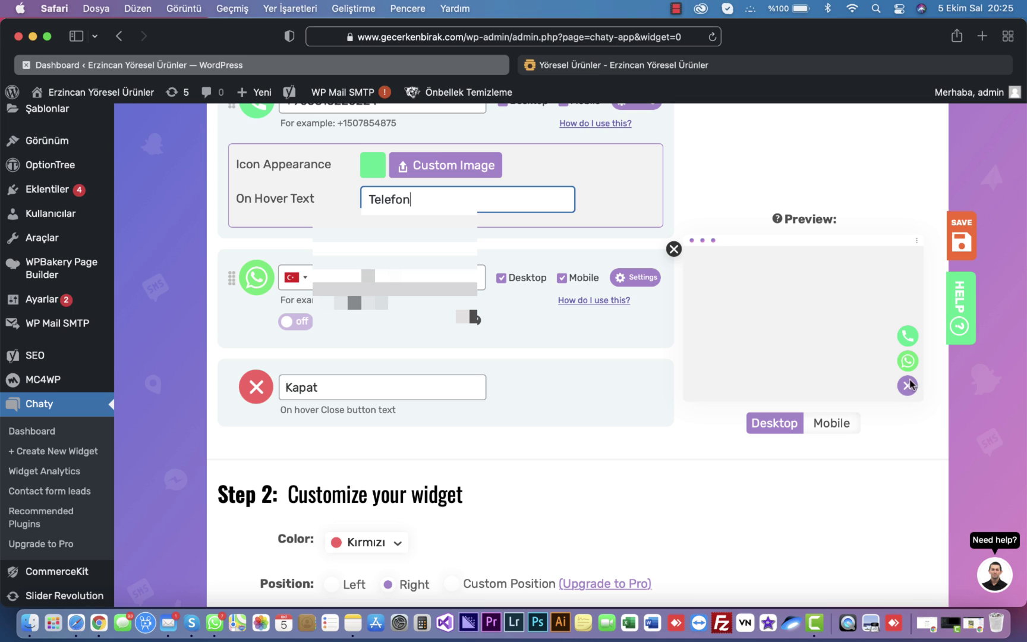
double_click(332, 390)
scroll(442, 422, "down", 3)
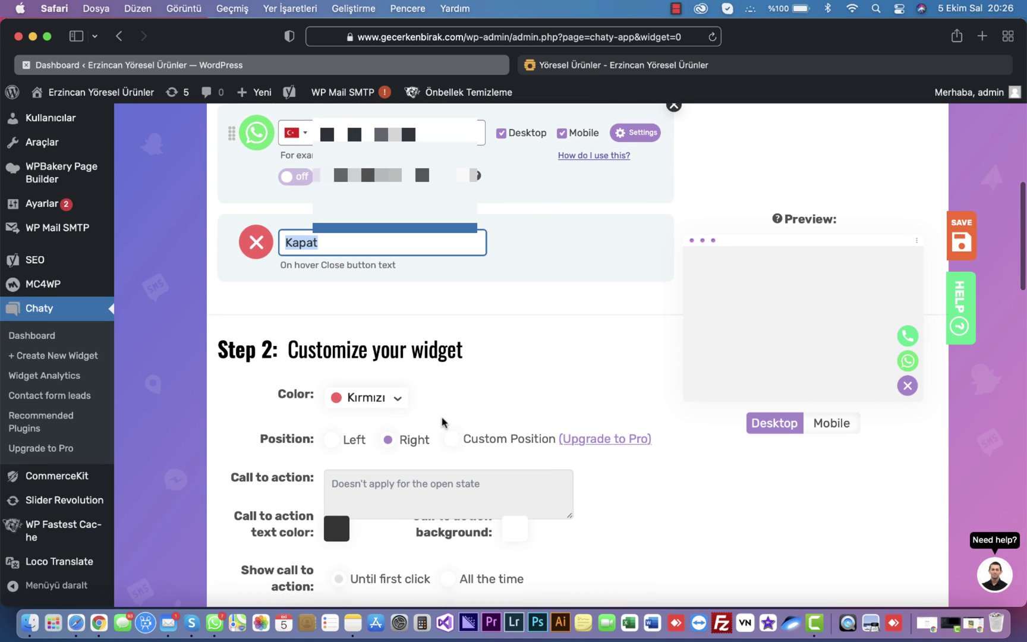
left_click(376, 400)
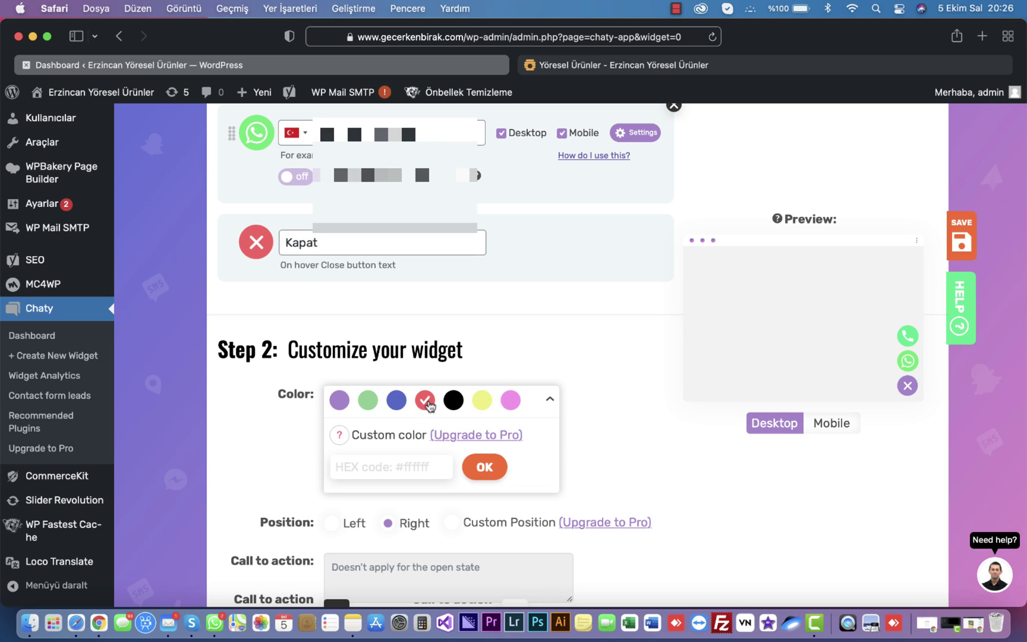
left_click(402, 405)
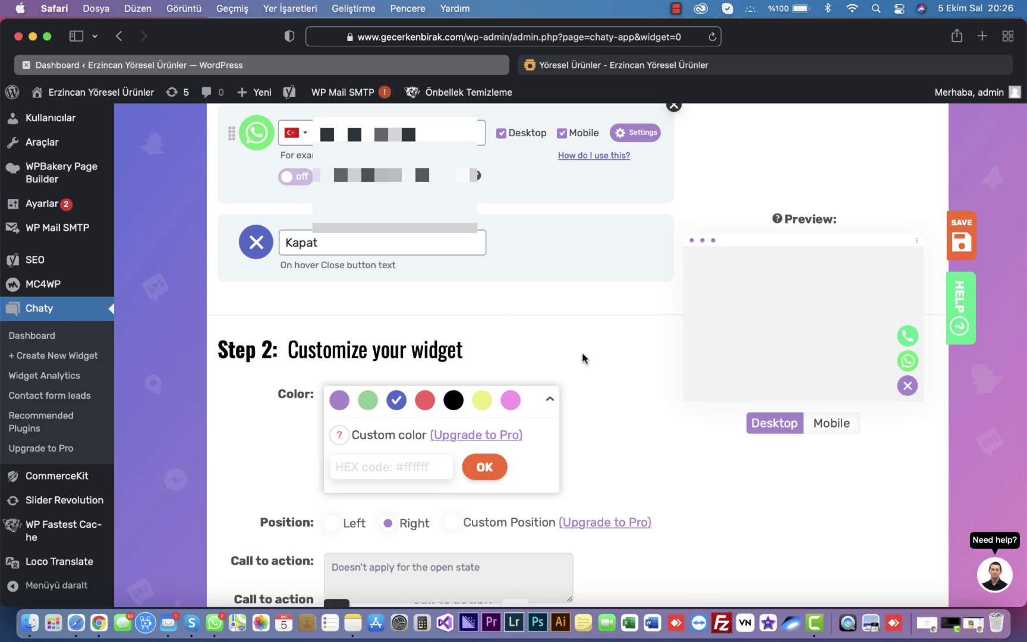
left_click(485, 469)
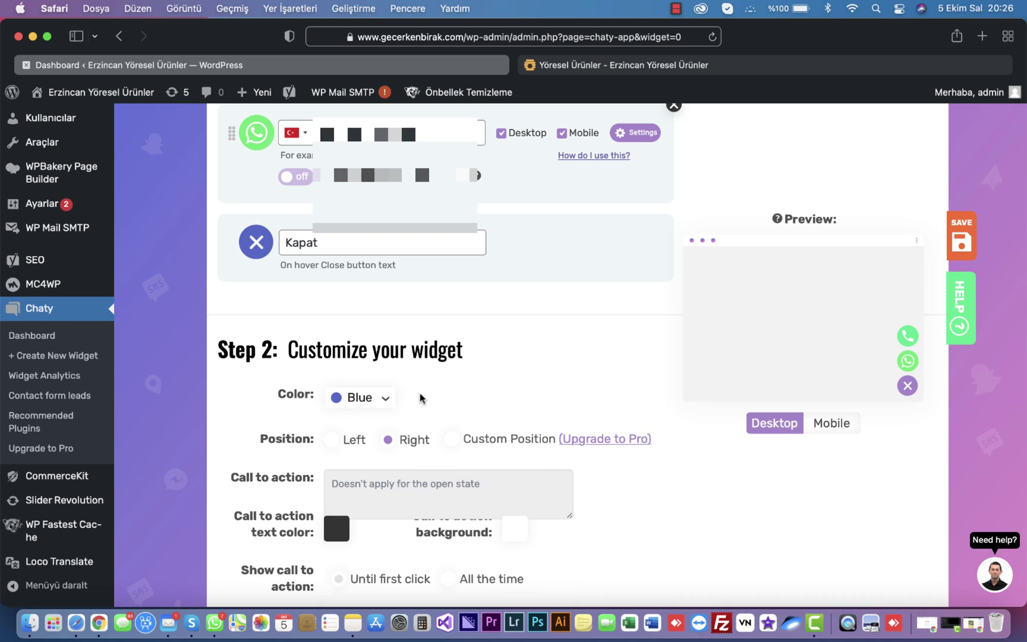
left_click(368, 399)
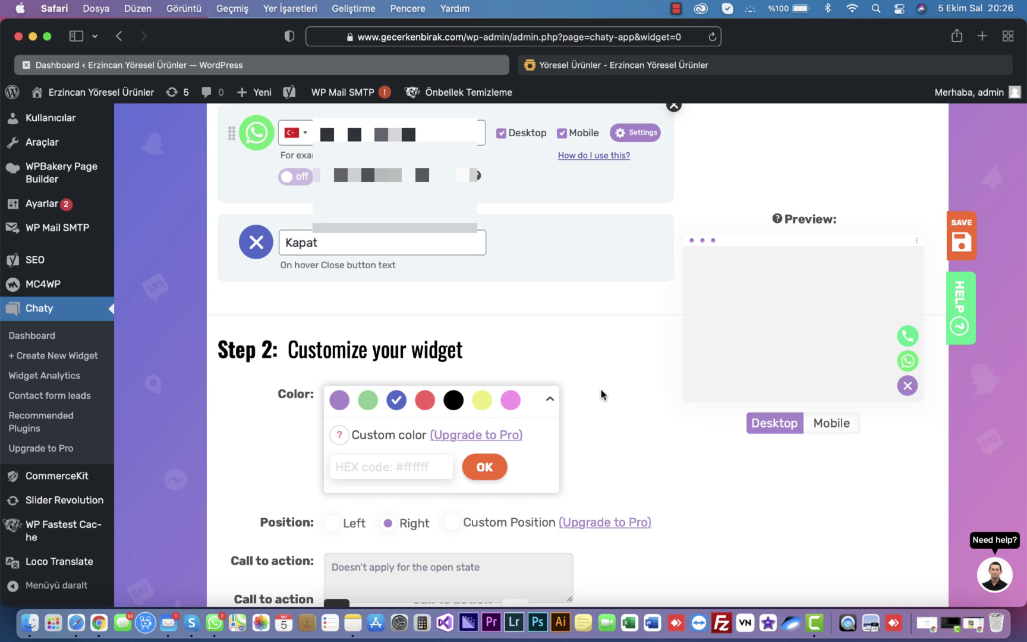
left_click(484, 468)
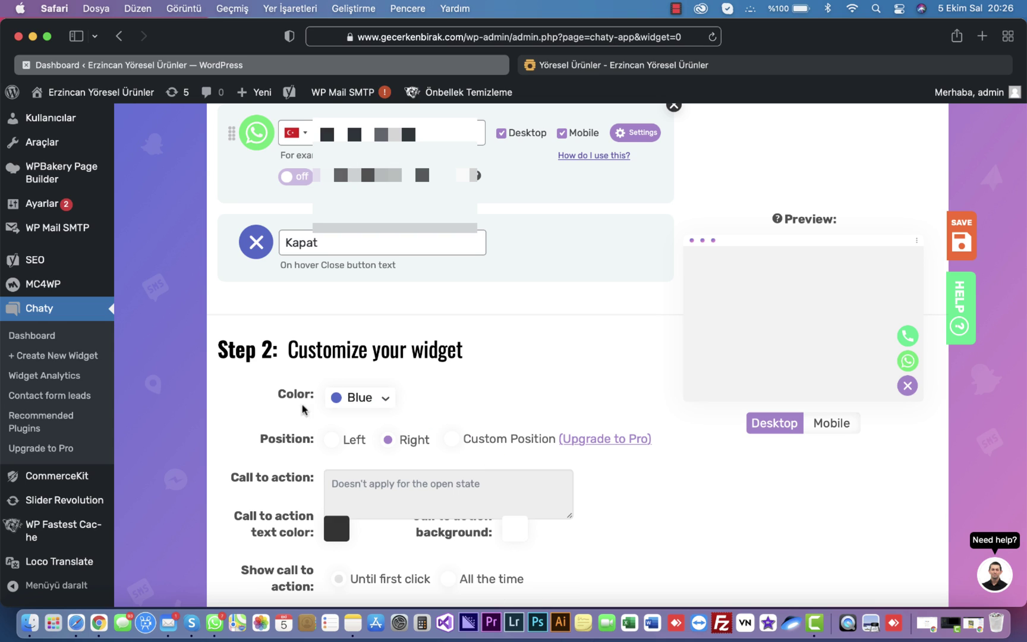
Step: Try the widget in the Left position and return it to Right
scroll(375, 412, "down", 2)
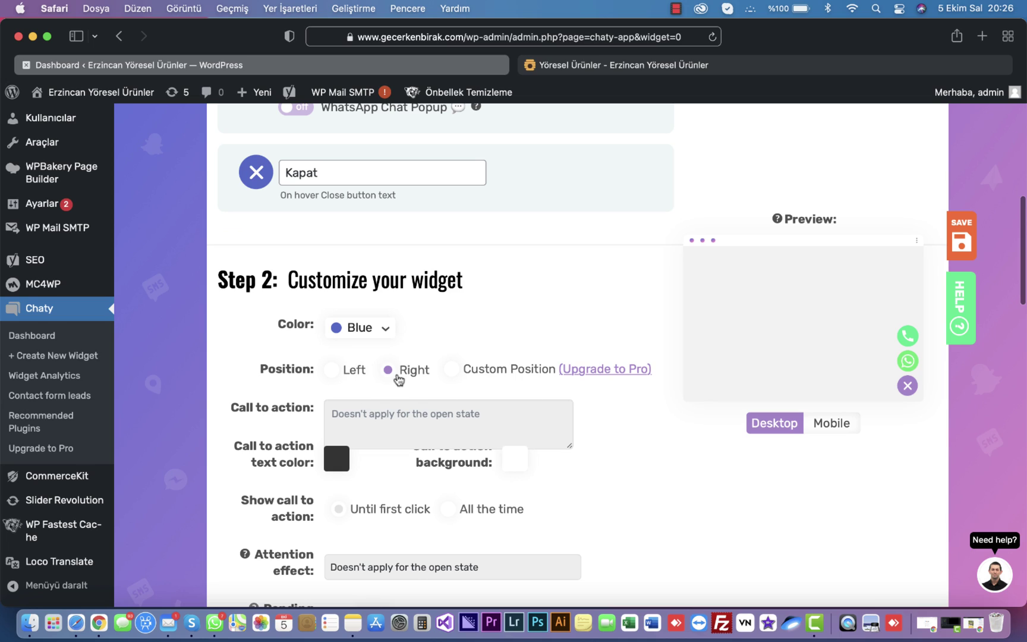
left_click(334, 371)
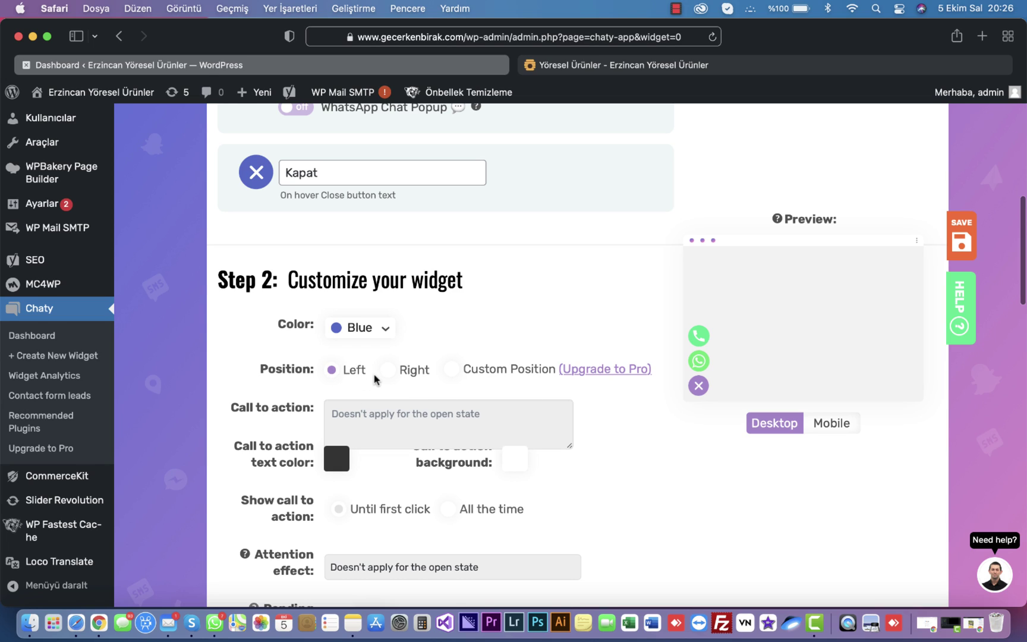
left_click(399, 372)
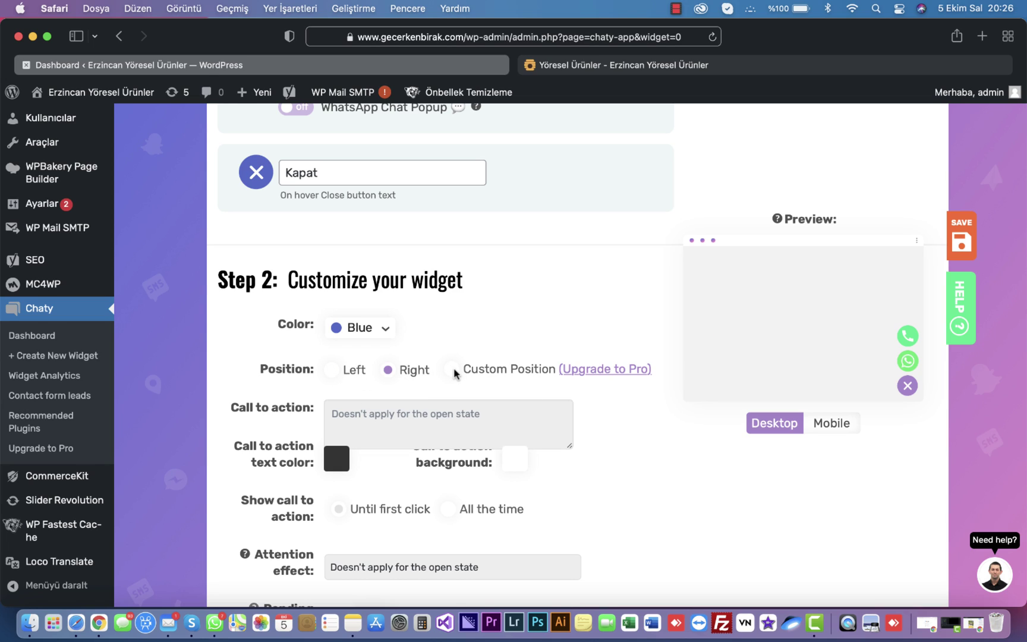
left_click(336, 372)
left_click(391, 373)
Step: Try the fourth and second widget icons, checking each one in the collapsed desktop preview
scroll(438, 371, "down", 5)
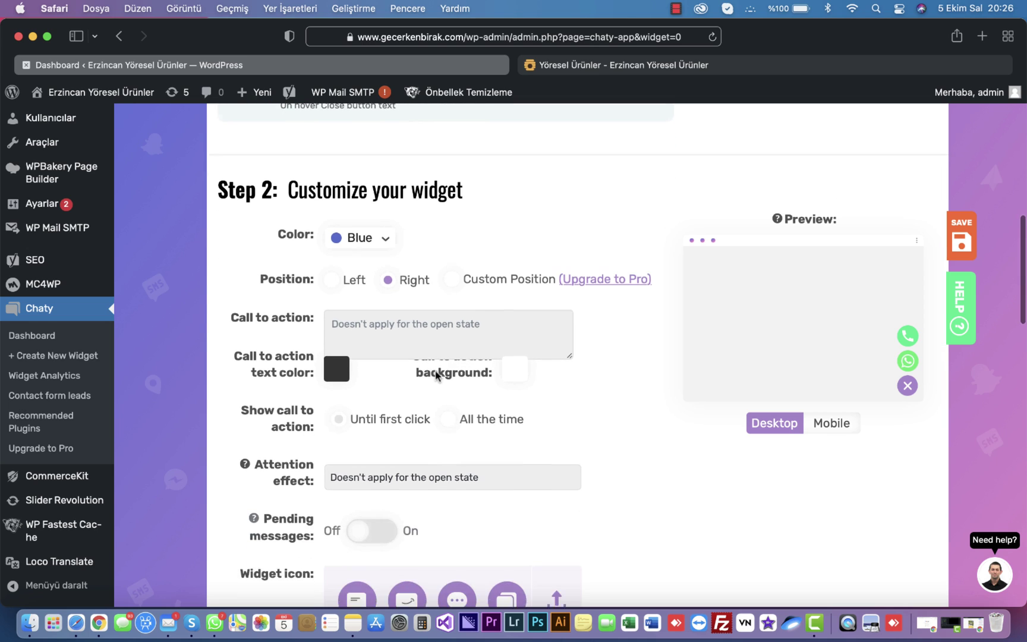
scroll(551, 359, "down", 3)
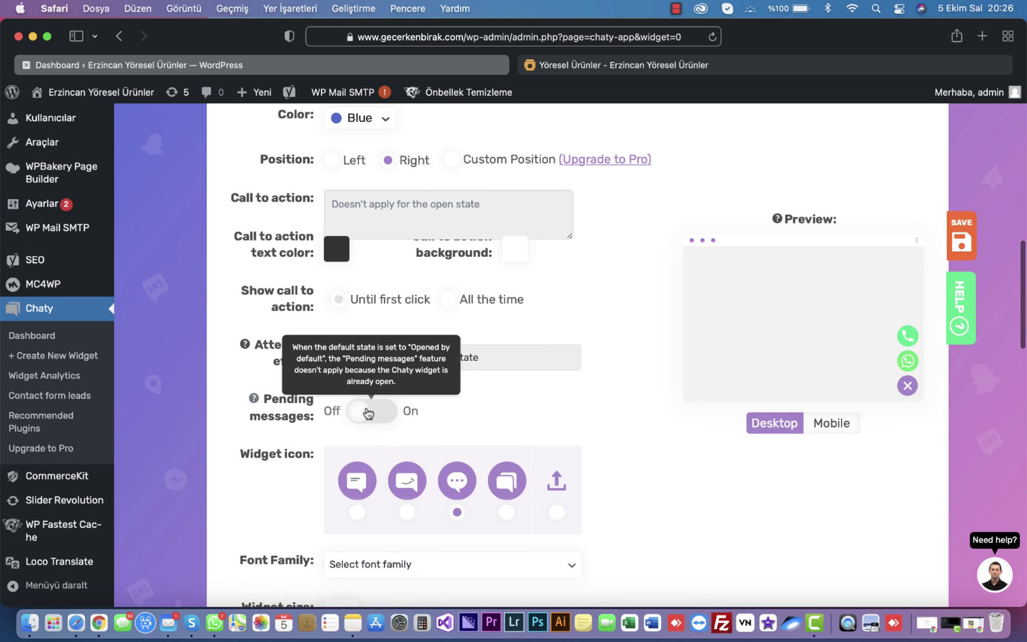
scroll(416, 413, "down", 7)
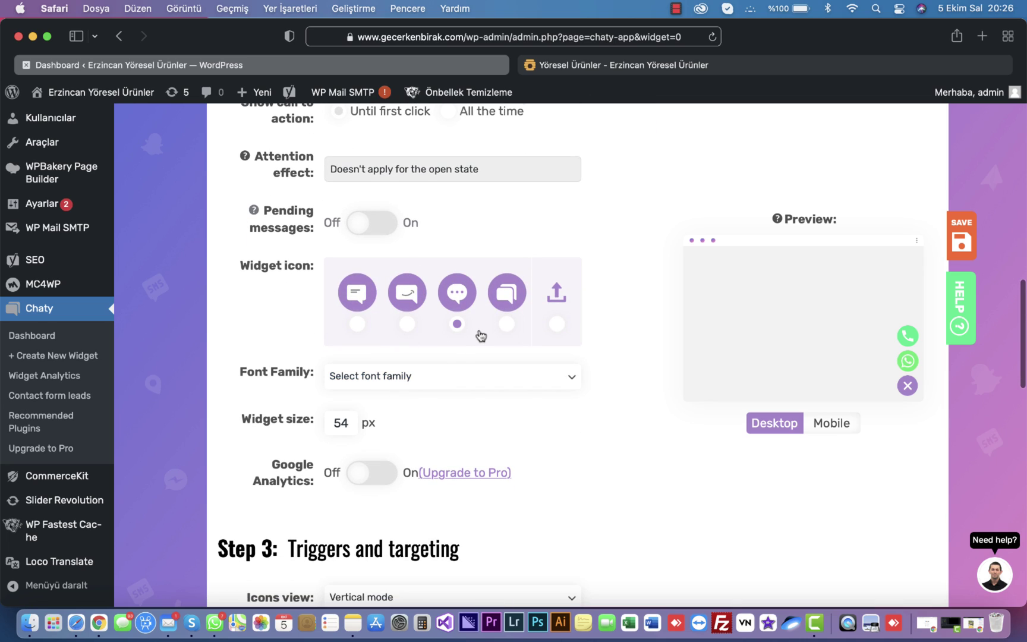
left_click(507, 324)
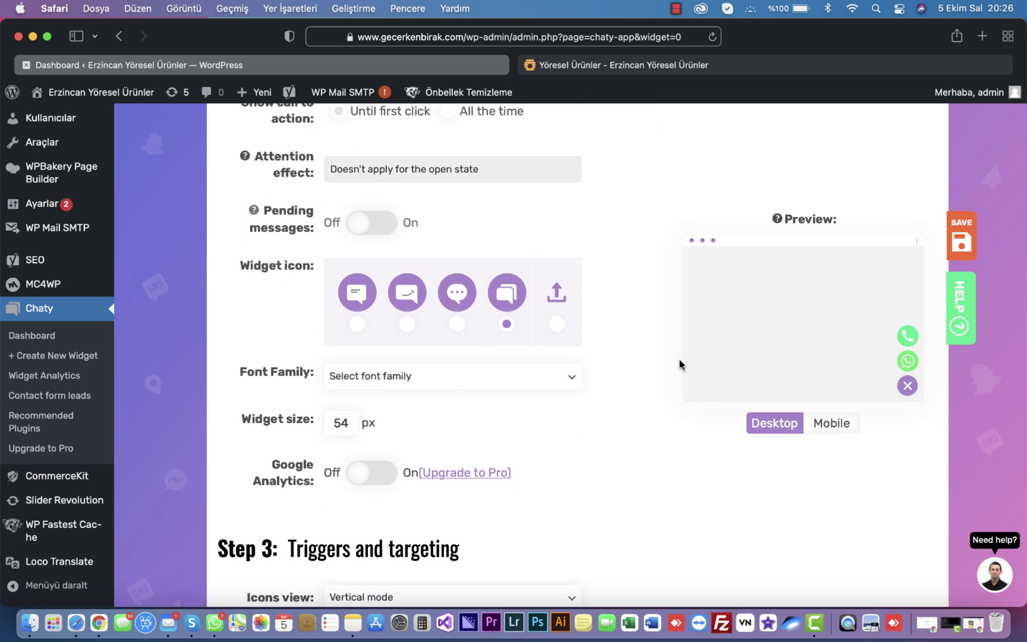
left_click(910, 387)
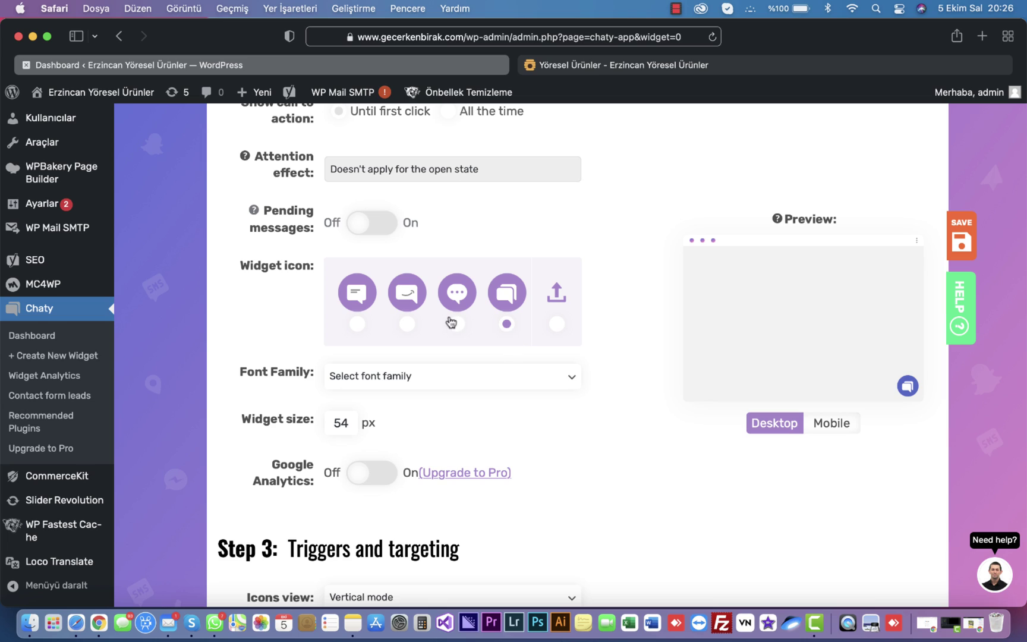
left_click(910, 387)
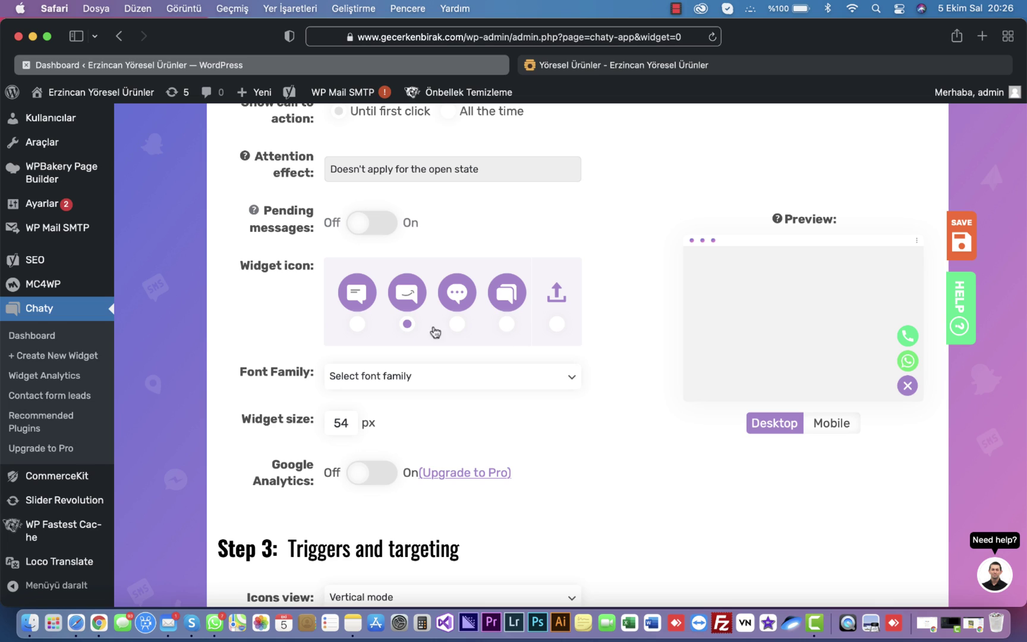
left_click(915, 389)
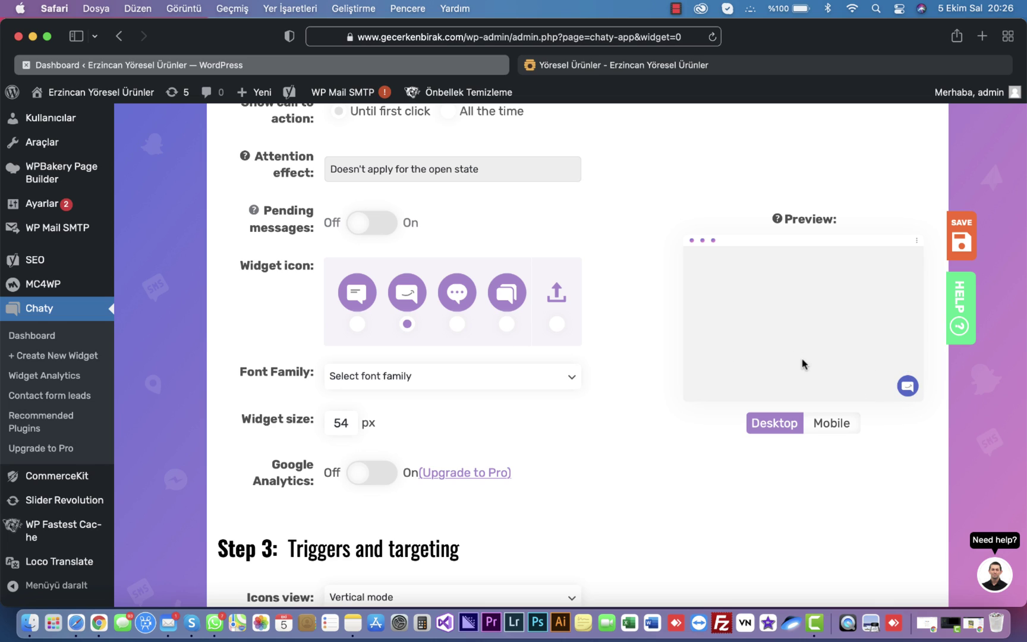
Step: Check the collapsed widget in the Mobile preview and choose the first speech-bubble widget icon
left_click(835, 423)
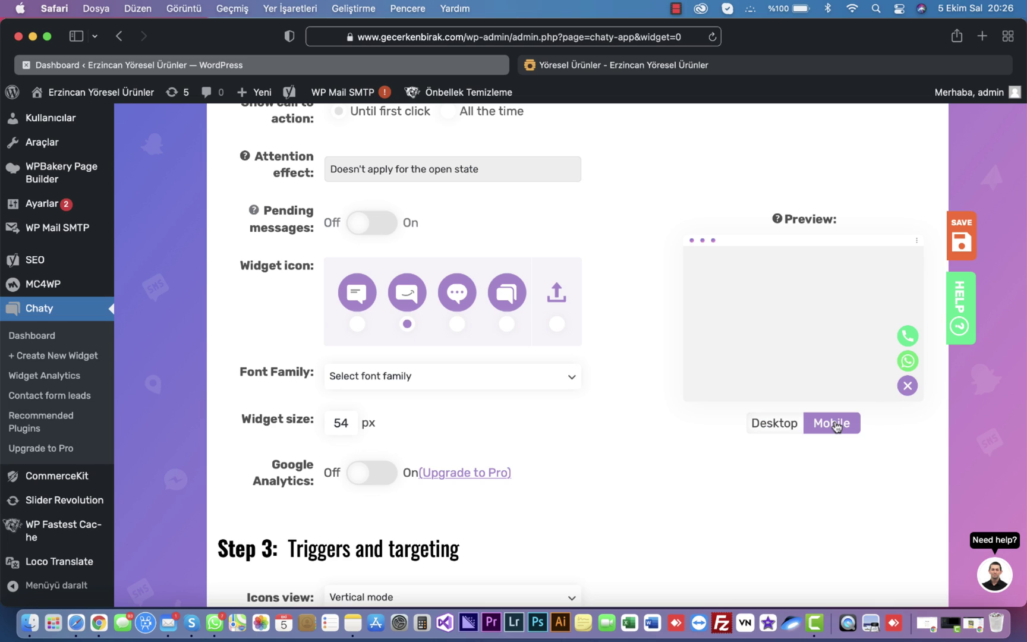
left_click(909, 387)
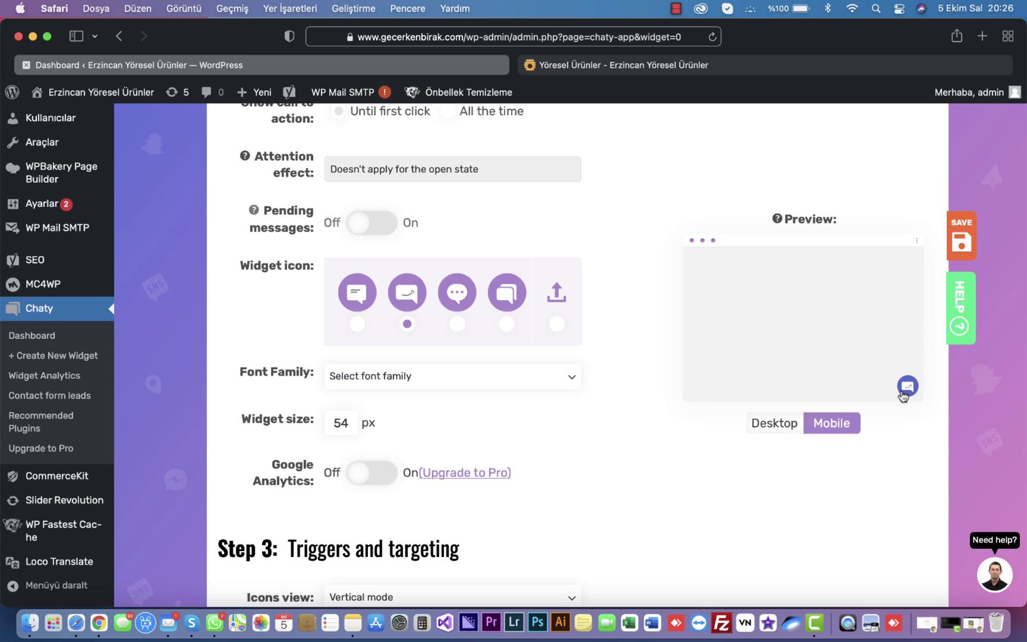
left_click(360, 326)
Step: Try Times New Roman as the widget's font family and check it in the preview
left_click(413, 376)
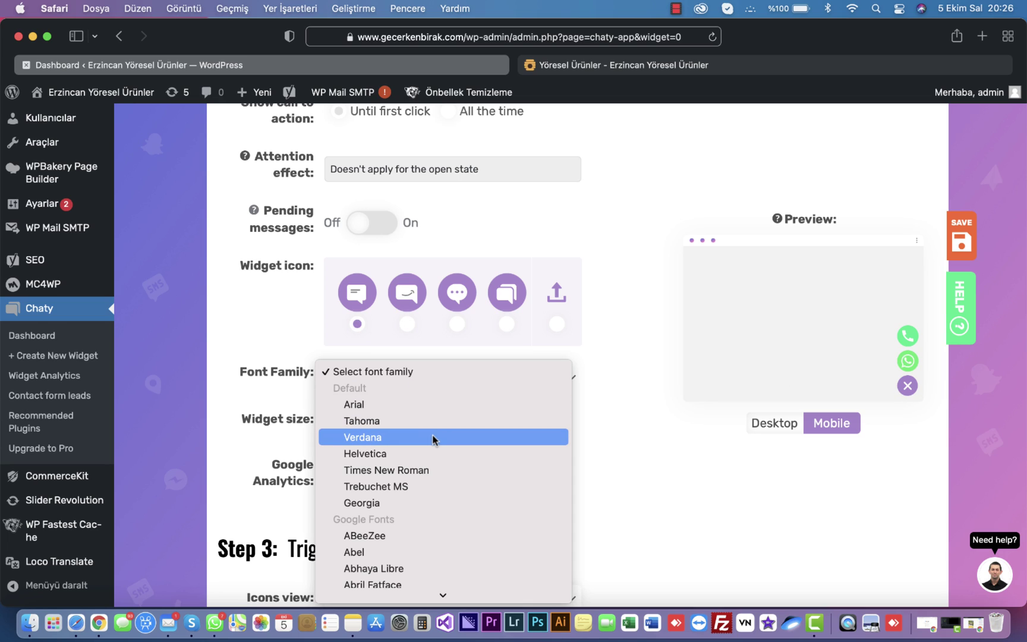
left_click(406, 469)
left_click(908, 387)
left_click(906, 388)
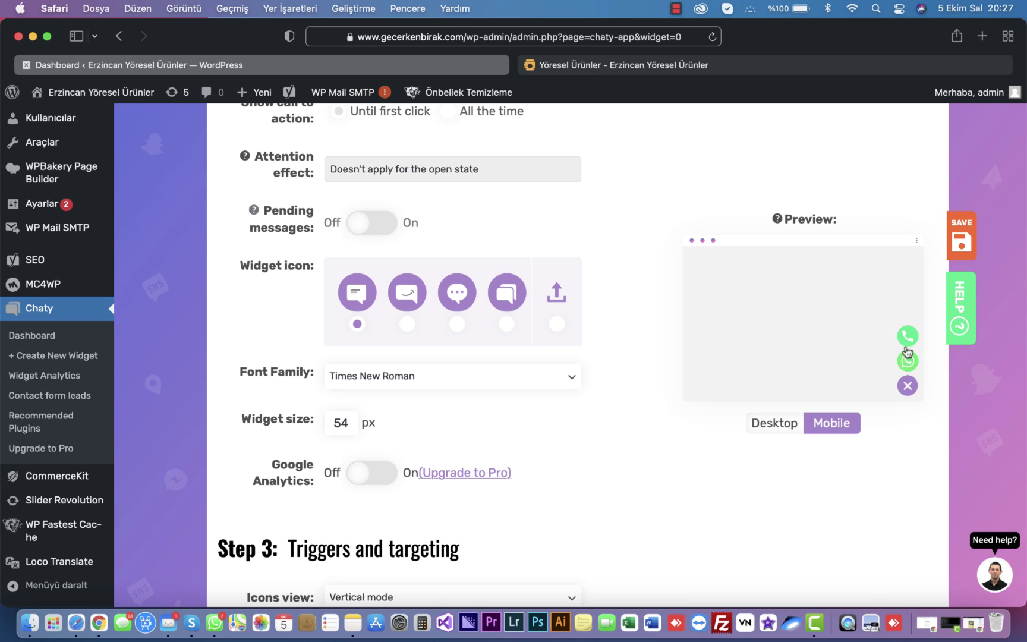
Step: Set the widget's font family to Andika and check it in the preview
left_click(418, 376)
scroll(410, 406, "down", 5)
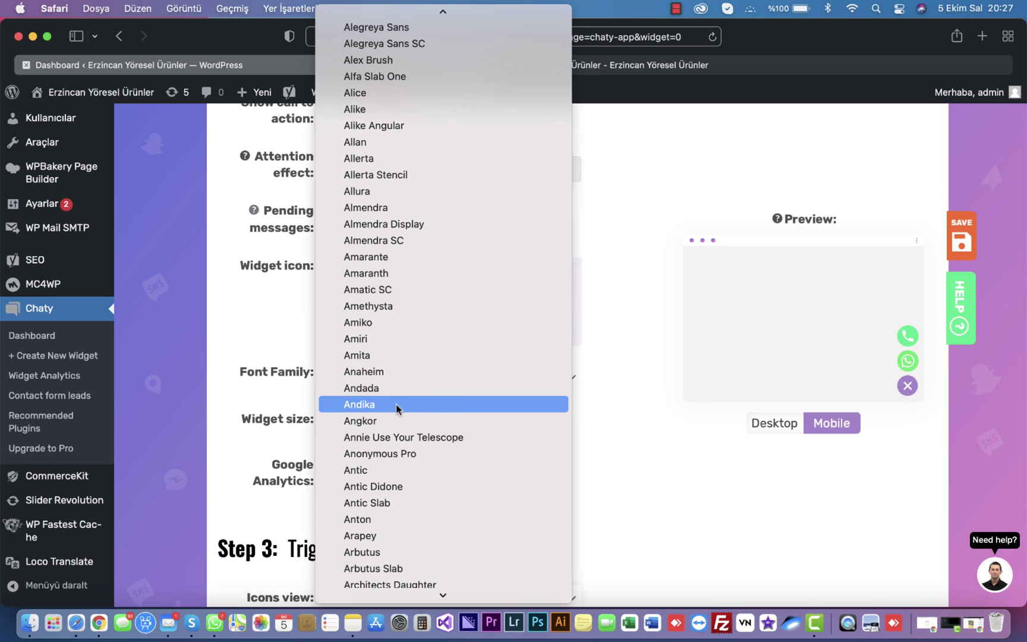
left_click(396, 405)
left_click(908, 386)
left_click(908, 386)
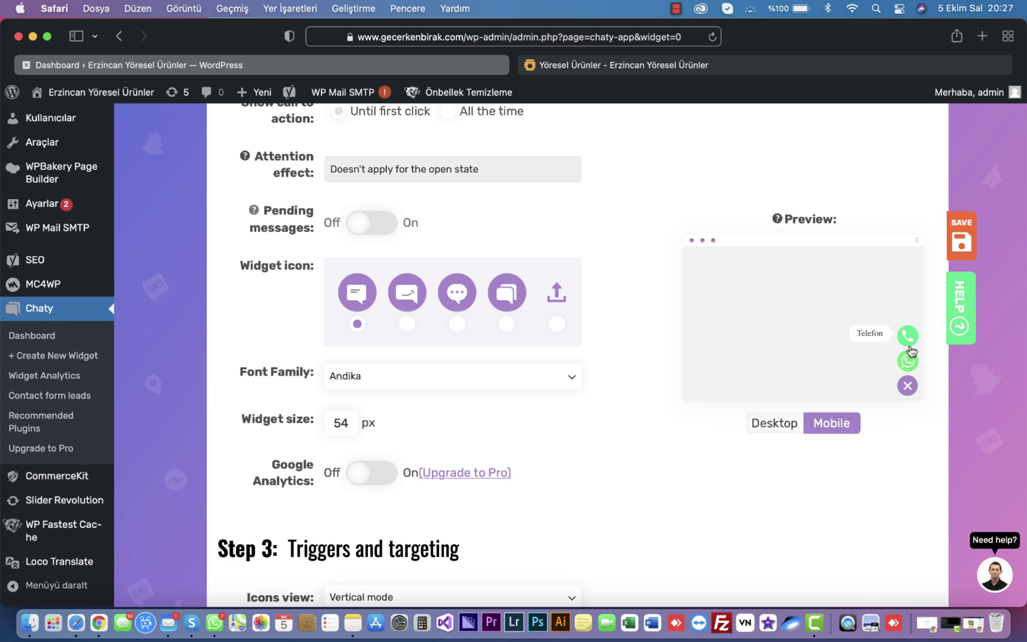
Step: Set the widget size to 64 px
scroll(393, 263, "down", 3)
left_click_drag(332, 265, 350, 266)
type("64")
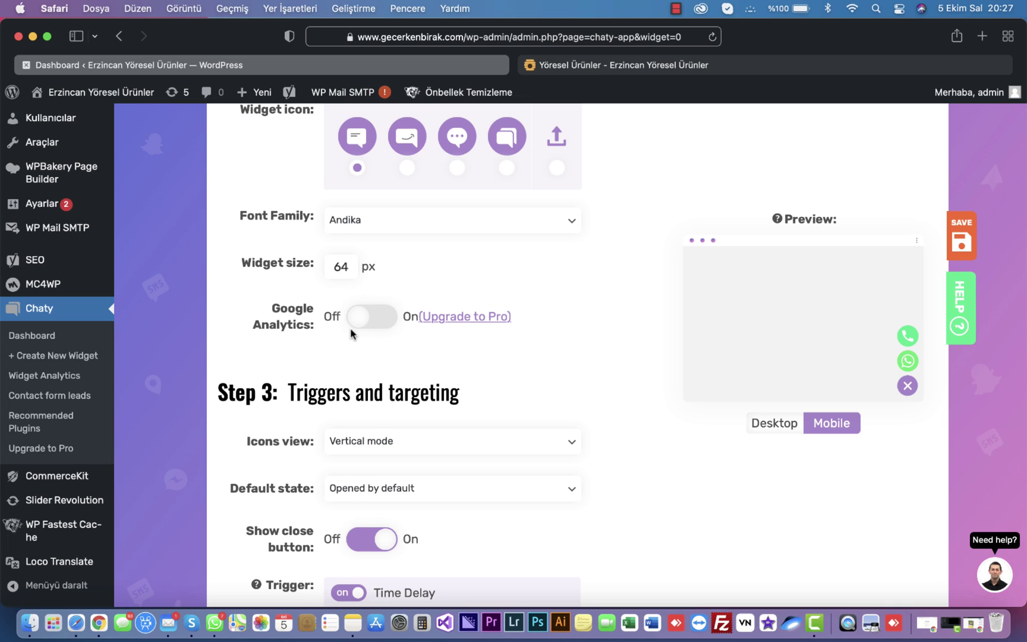
Step: Set the icons view to Horizontal mode and the default state to Click to open, and open the widget in the preview
scroll(436, 362, "down", 4)
left_click(419, 310)
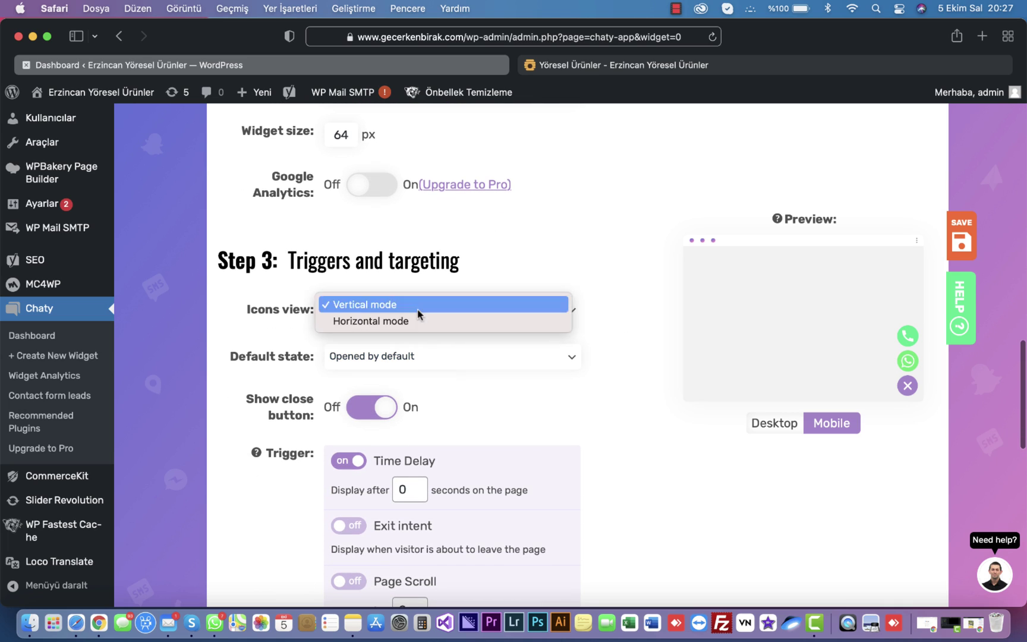
left_click(417, 321)
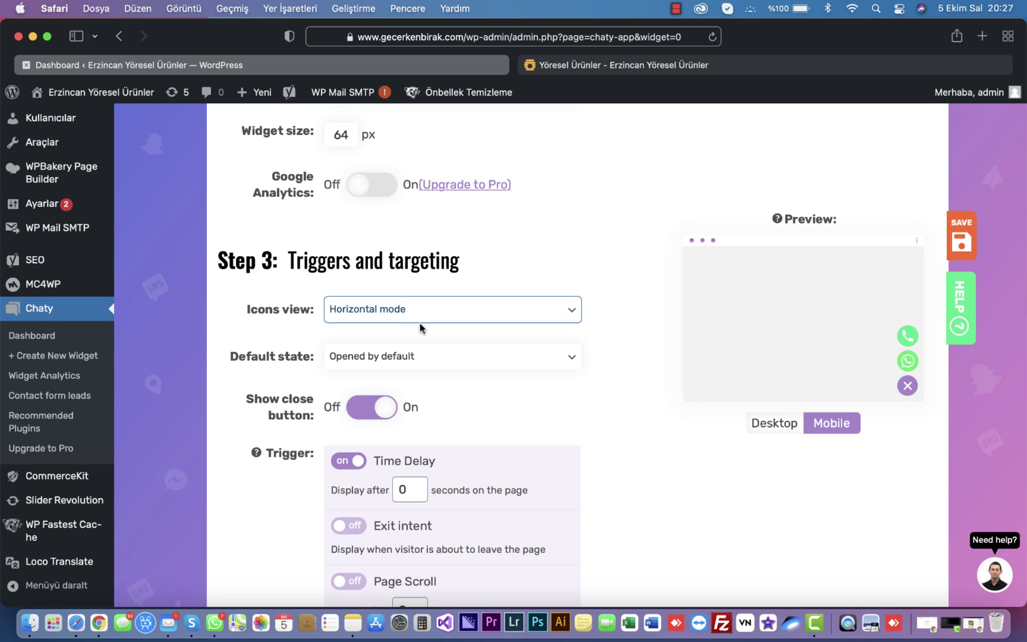
left_click(425, 356)
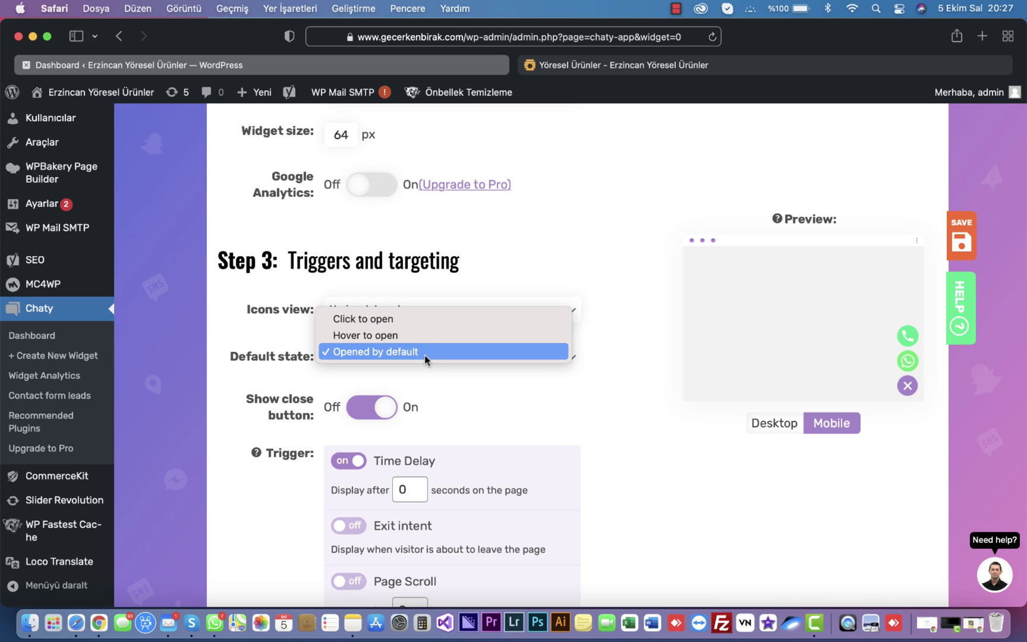
left_click(392, 322)
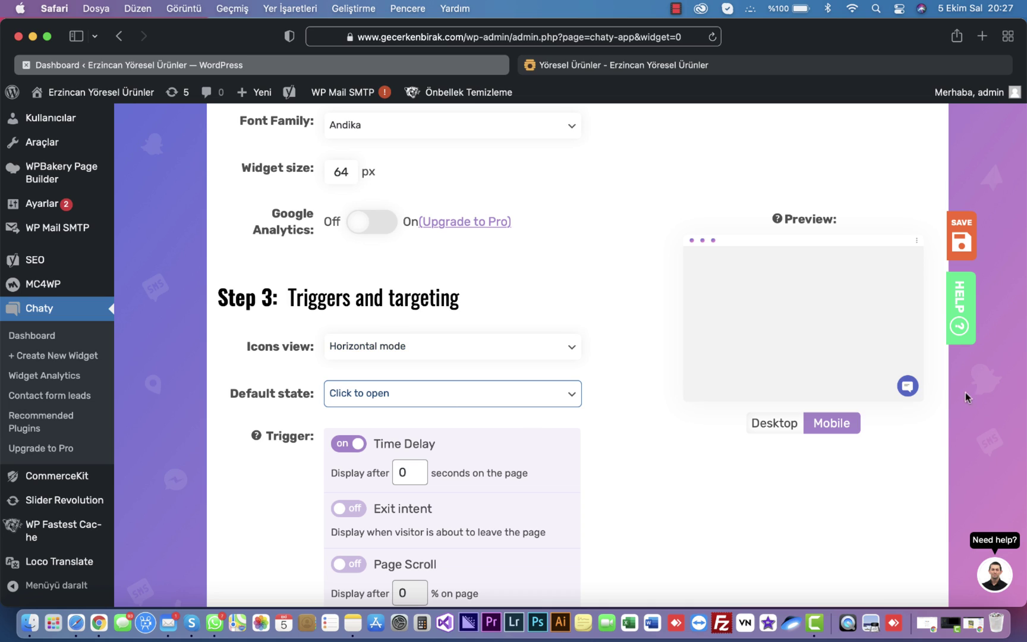
left_click(908, 387)
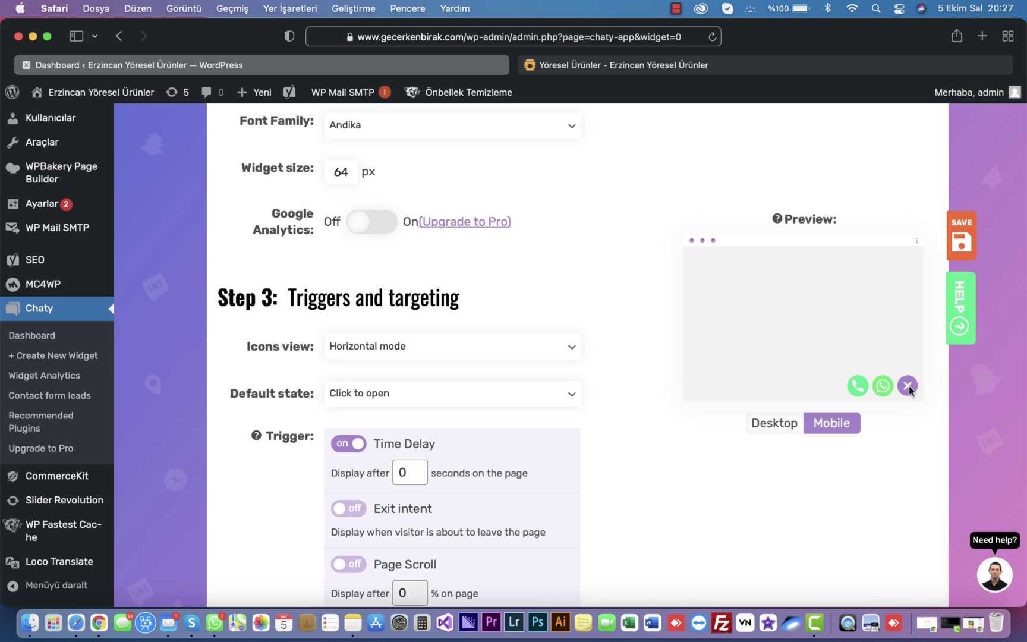
Step: Set the icons view to Vertical mode and collapse the widget in the preview
left_click(412, 347)
left_click(416, 325)
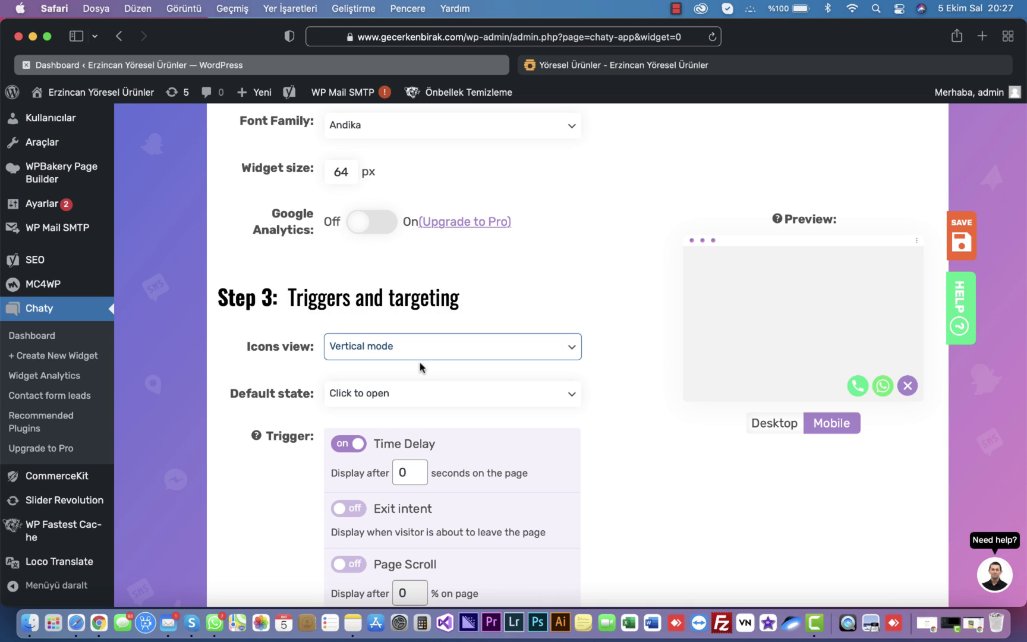
left_click(908, 386)
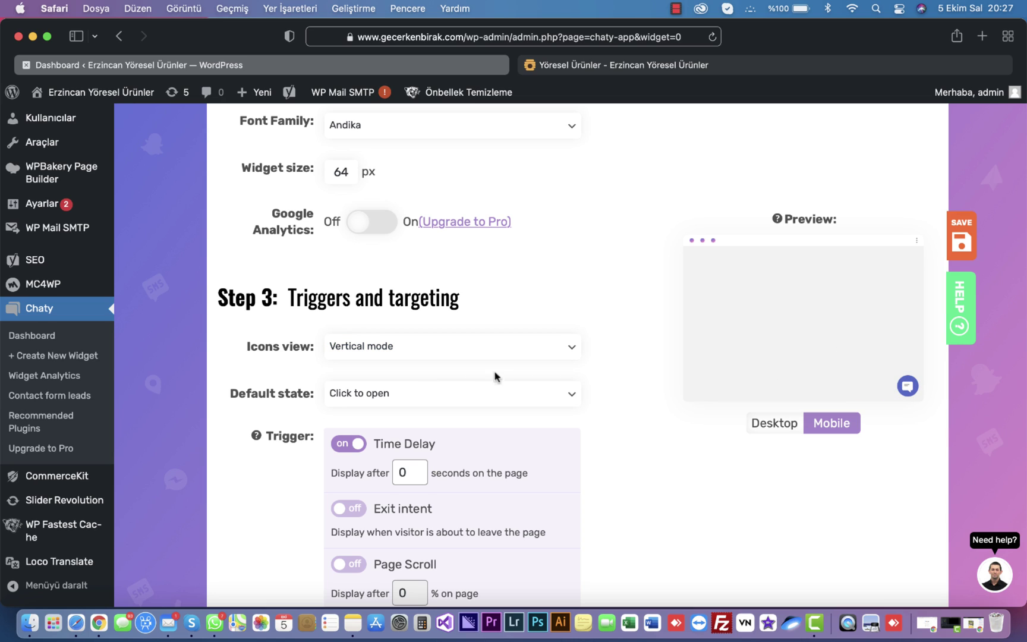
Step: Set the widget's default state to Hover to open and save the widget changes
left_click(413, 391)
left_click(395, 405)
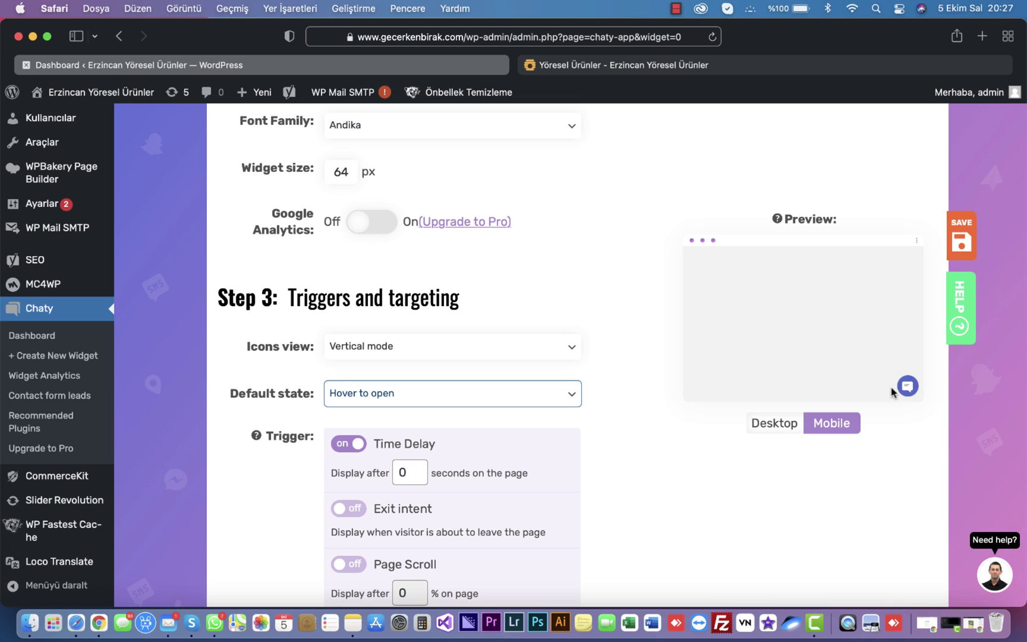
scroll(513, 398, "down", 10)
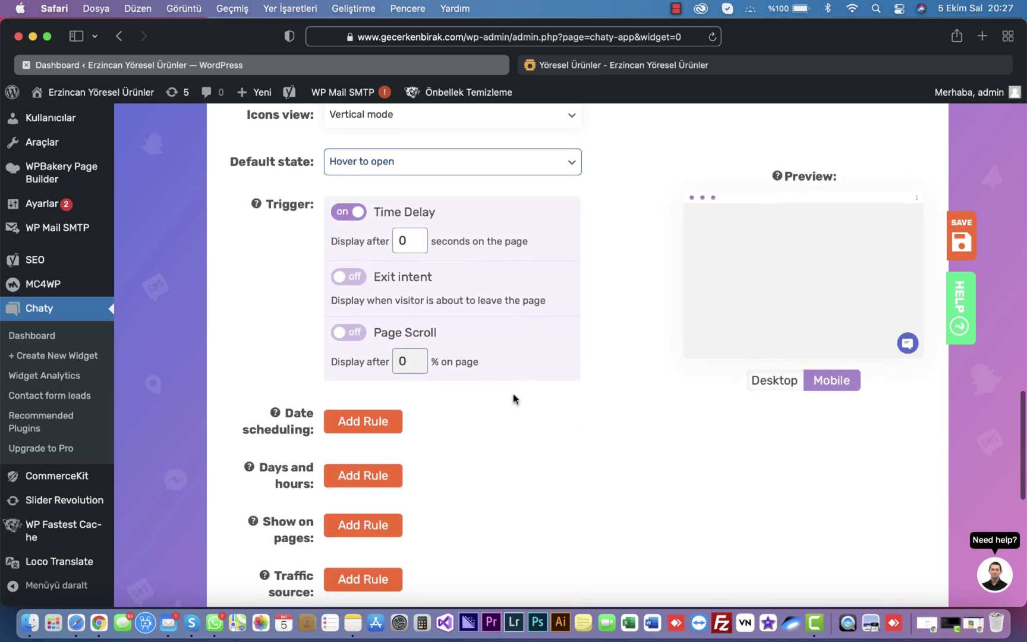
scroll(515, 399, "down", 5)
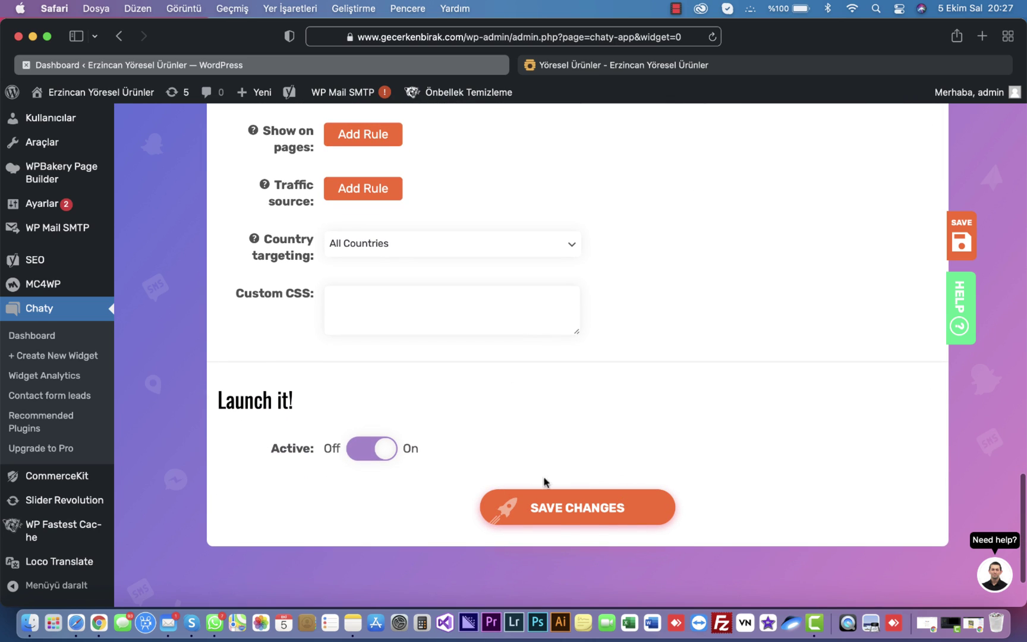
left_click(569, 510)
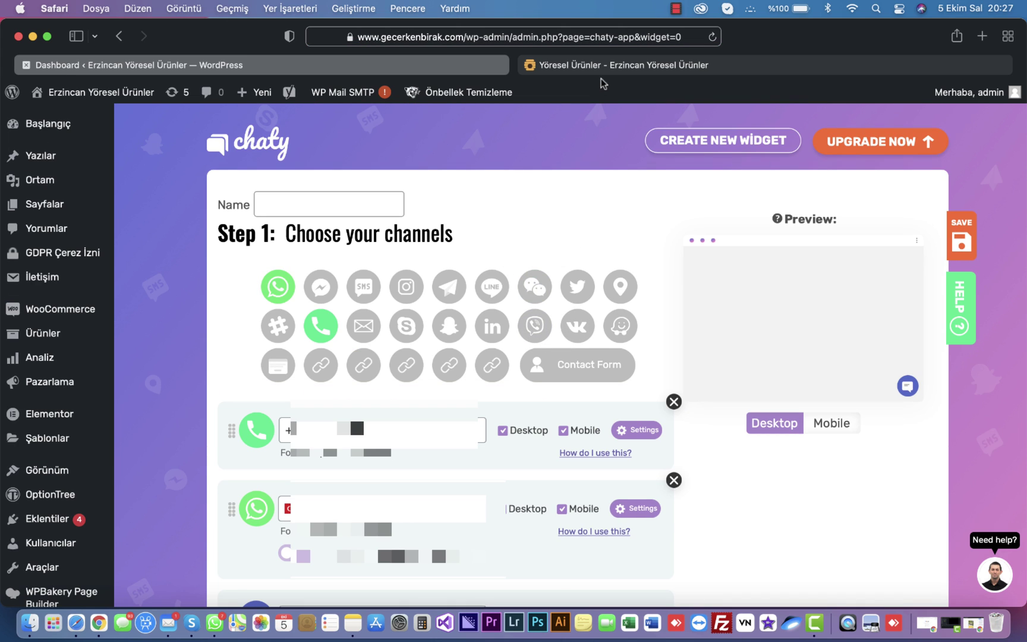
Step: Reload the live shop page and collapse the opened contact buttons to check the widget there
left_click(598, 66)
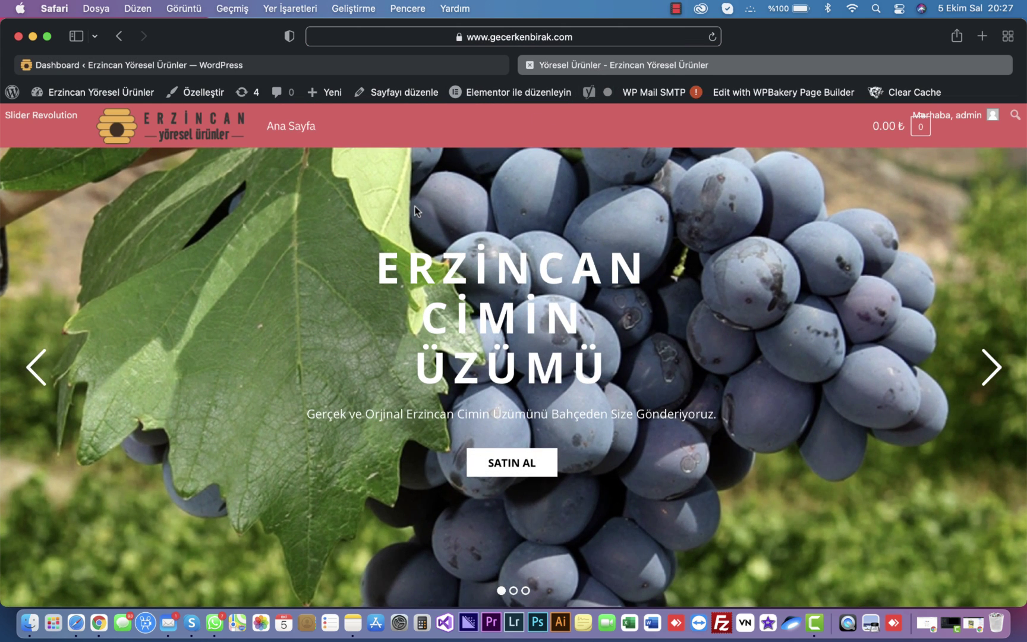
key("super+r")
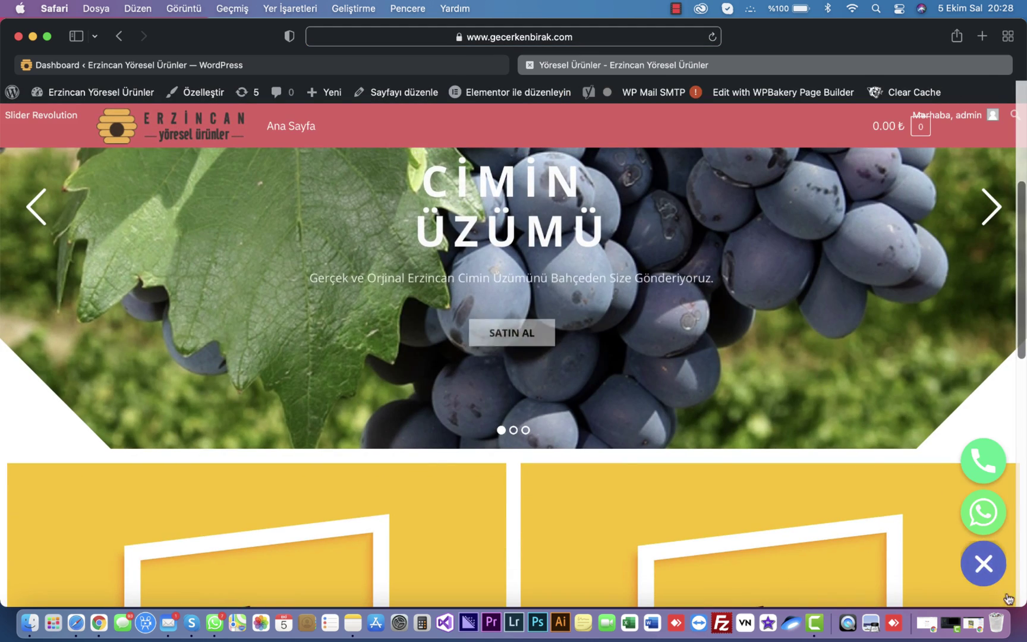
left_click(980, 574)
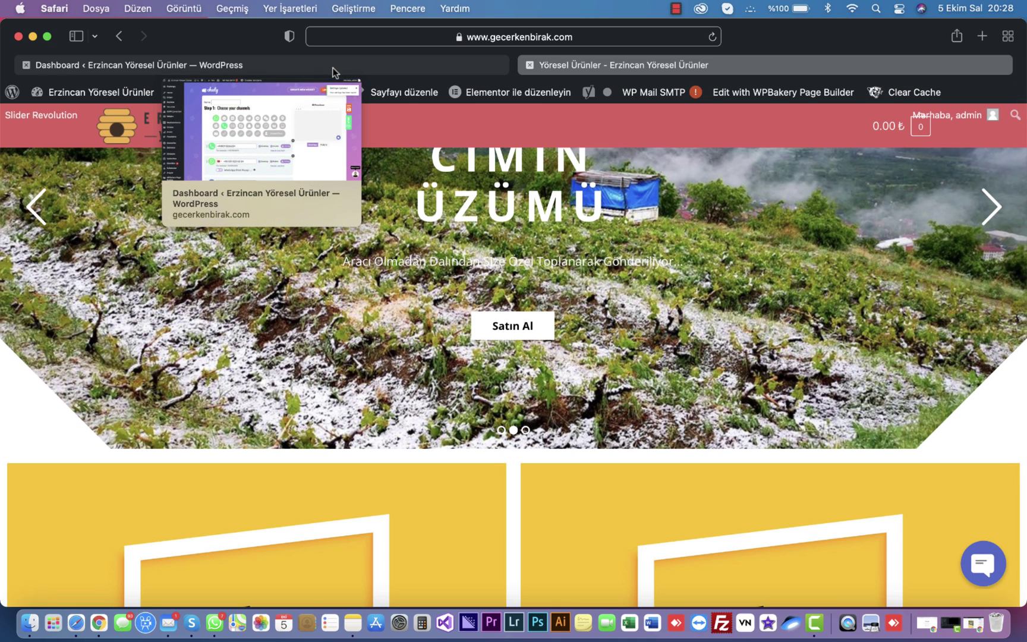
Step: Go to the installed plugins in the WordPress admin and update Chaty, staying on the page while it updates
left_click(335, 67)
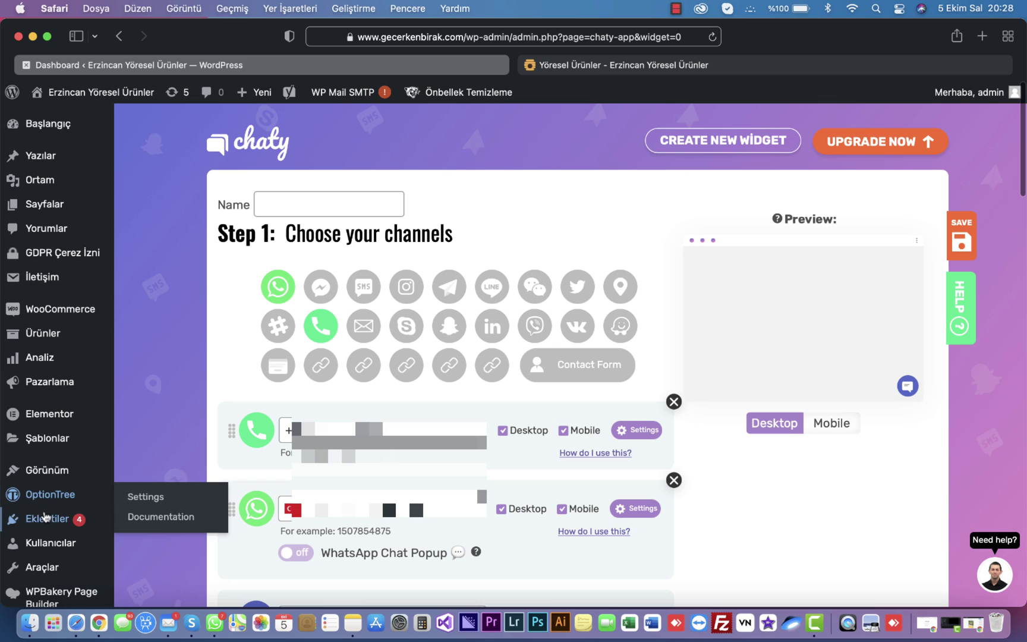
mouse_move(75, 528)
left_click(144, 527)
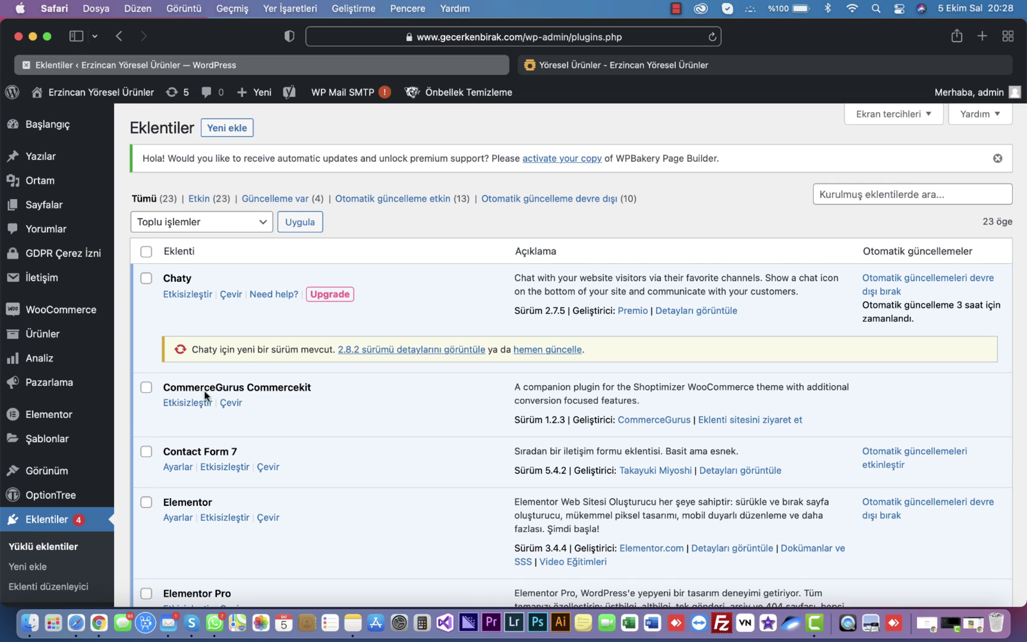
left_click(538, 353)
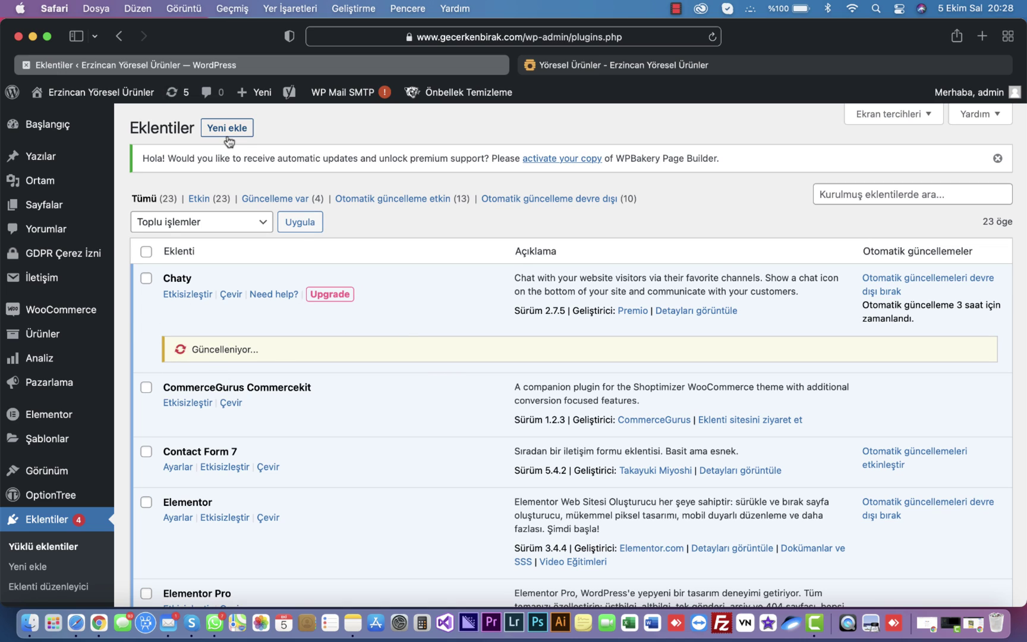
left_click(250, 136)
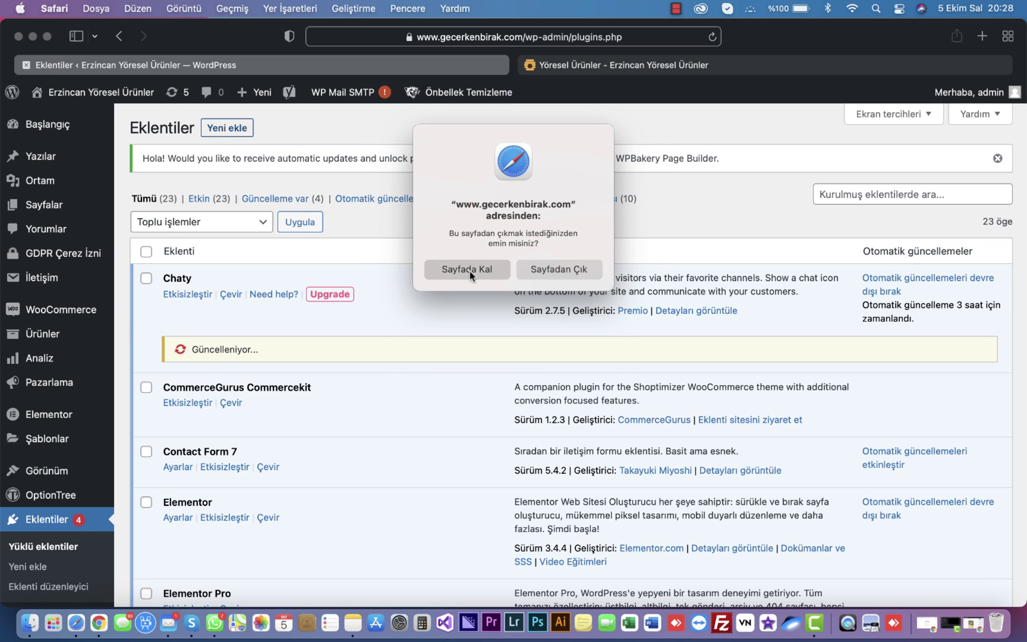
left_click(470, 271)
Step: Search the installed plugins for "call button now" and then for "cal"
left_click(882, 194)
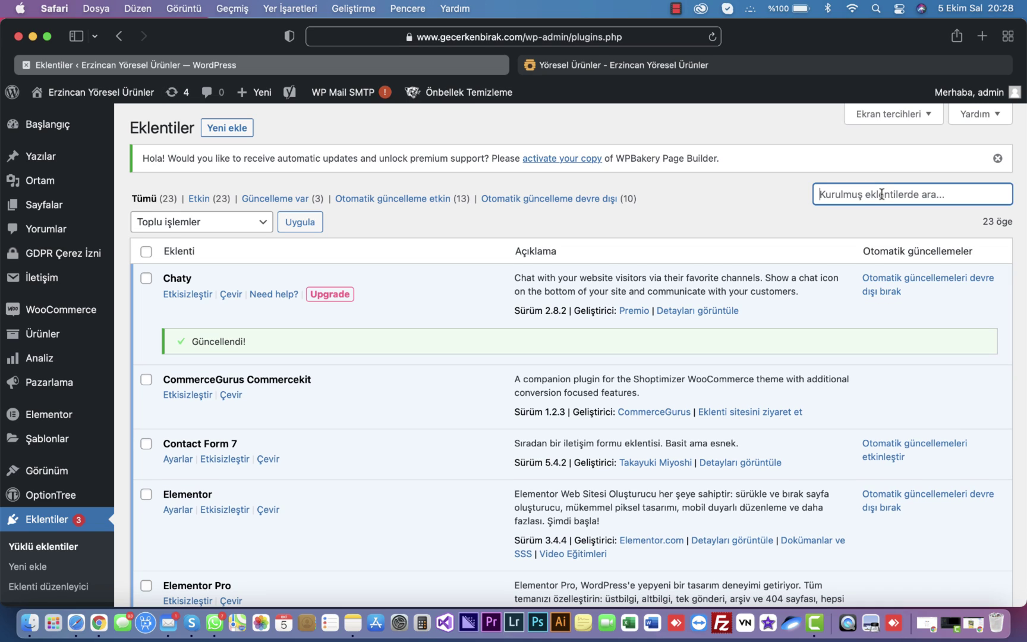
type("ca")
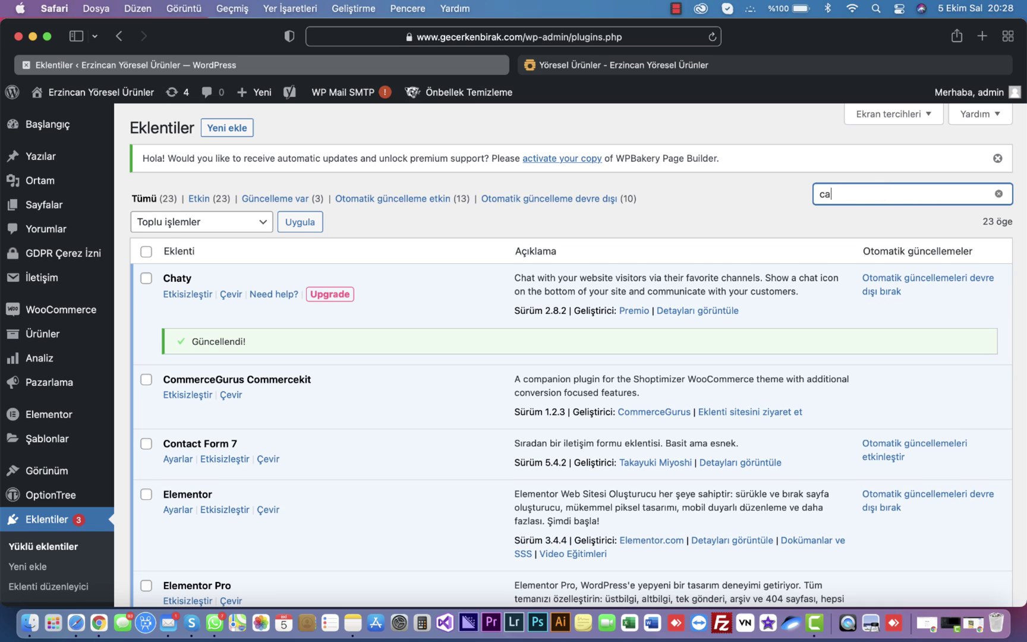
type("ll button now")
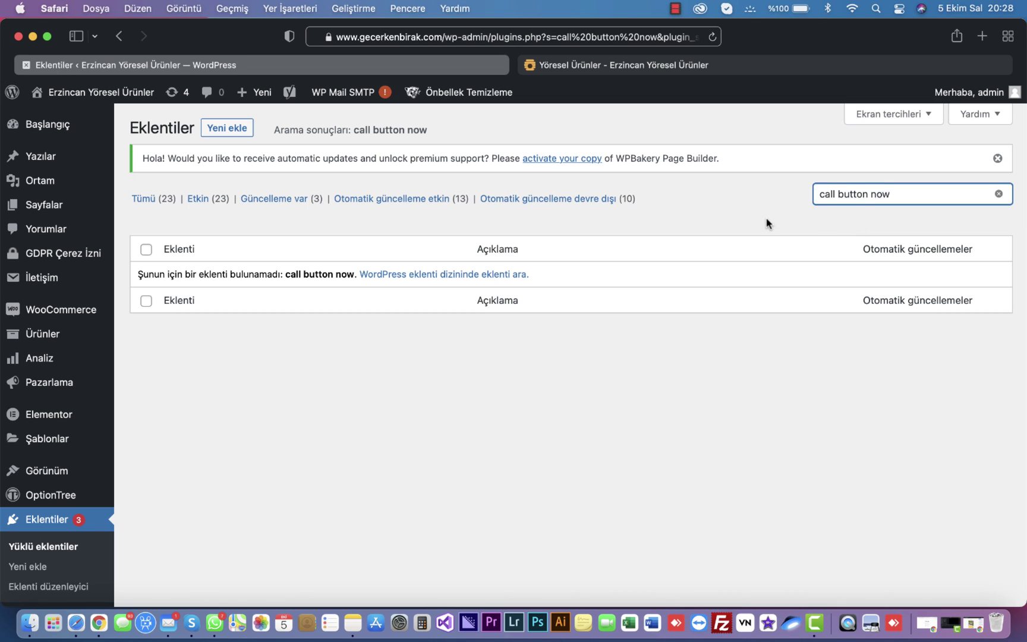
triple_click(866, 199)
type("cal")
Step: Leave the installed plugins for the page for adding new ones and search there for "call button now"
left_click(217, 128)
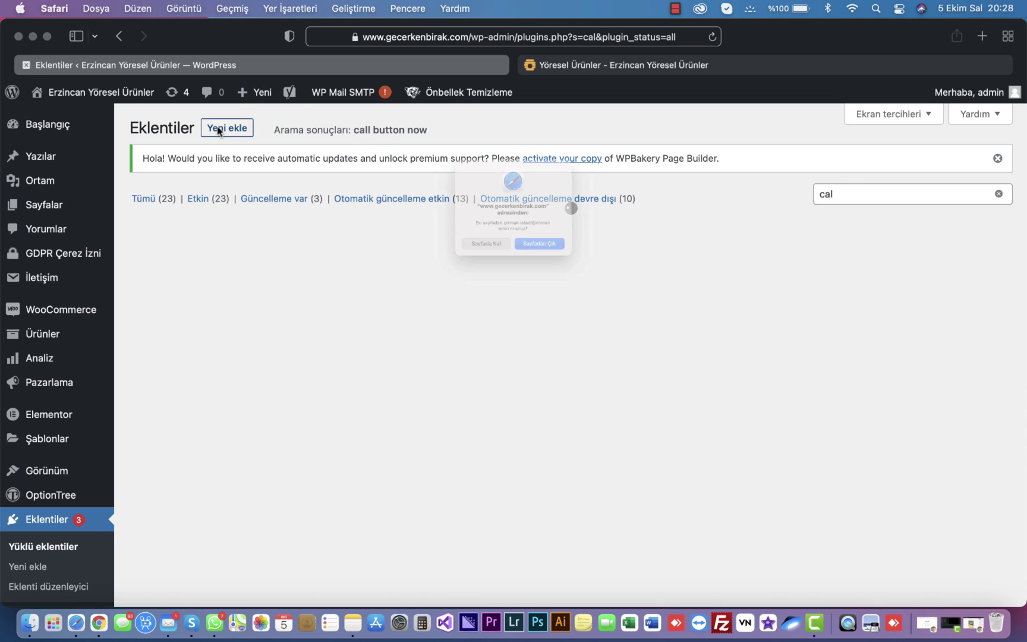
left_click(548, 272)
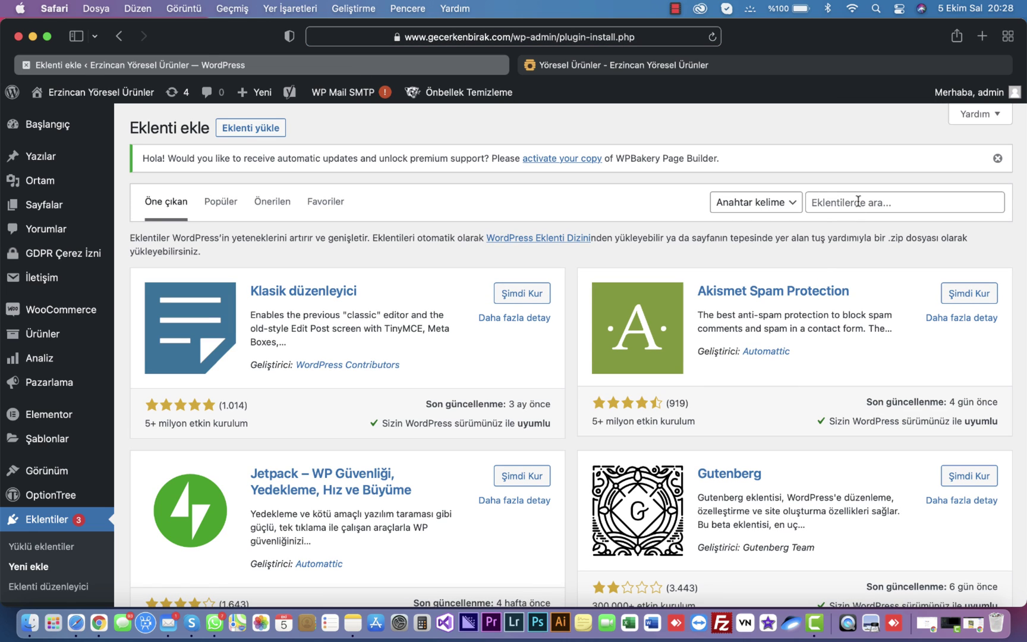
left_click(858, 202)
type("call button now")
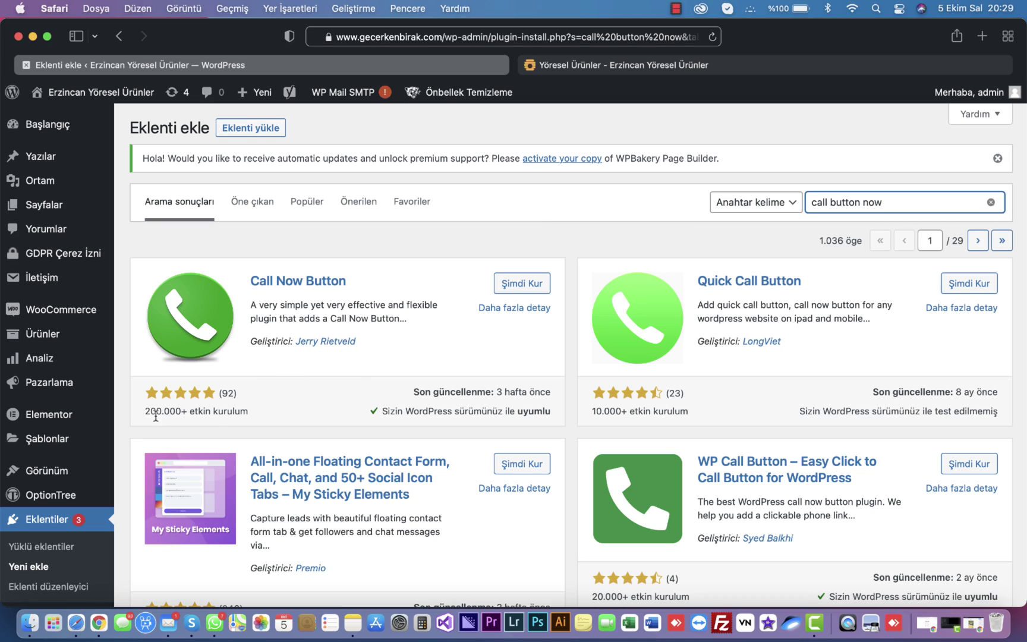
Step: Install and activate the Call Now Button plugin from the search results
left_click(519, 285)
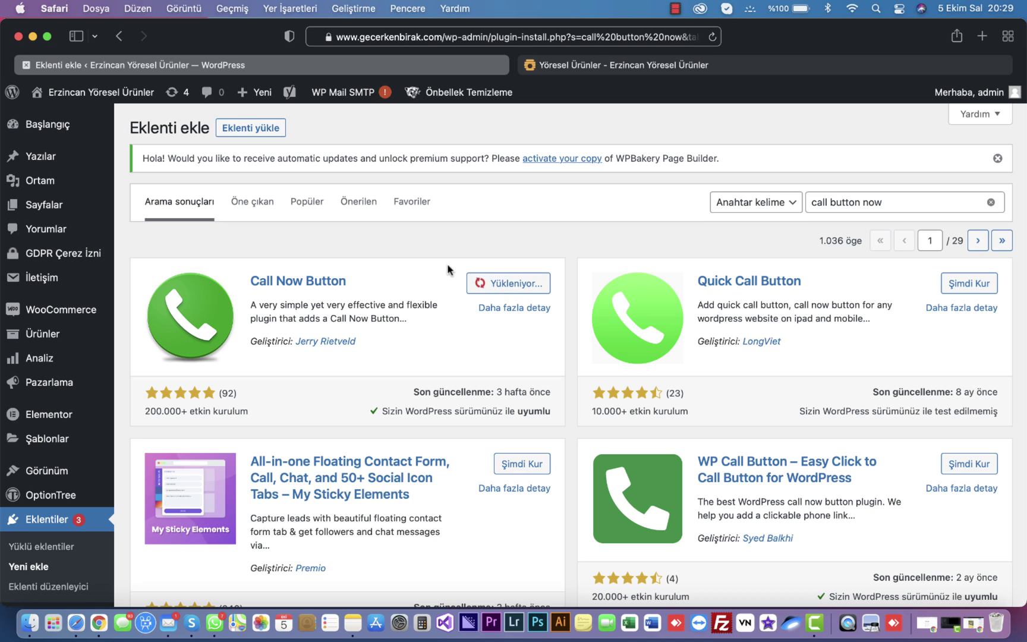
scroll(449, 270, "down", 2)
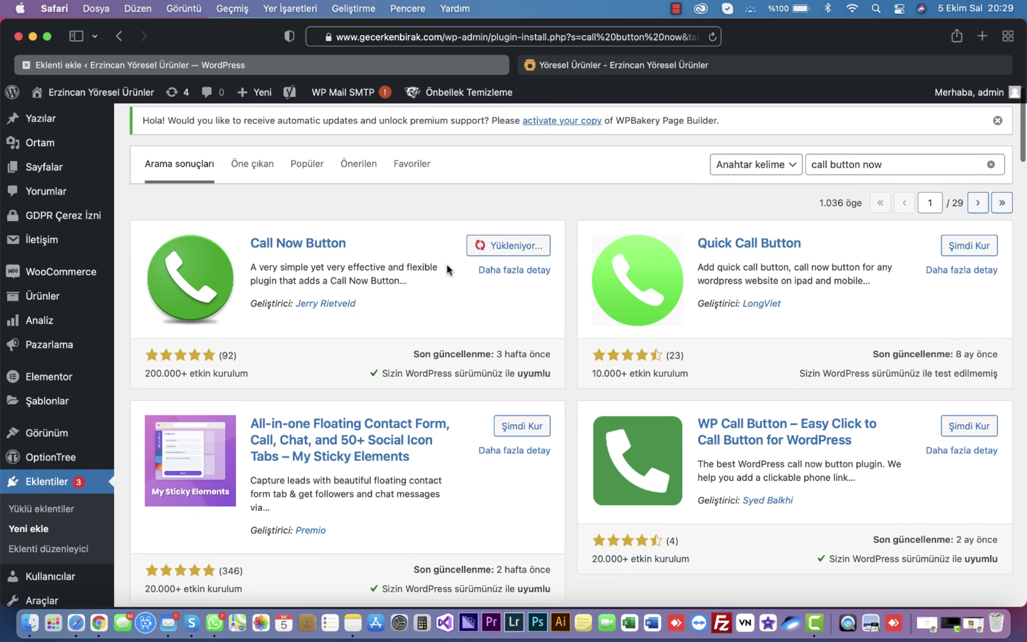
scroll(447, 269, "down", 5)
scroll(447, 270, "up", 6)
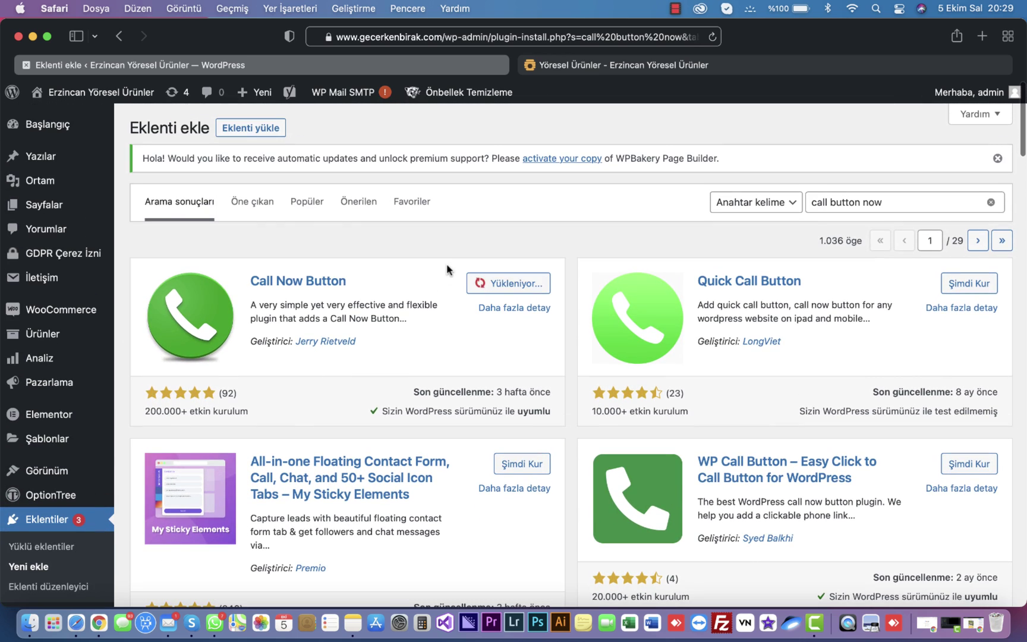
left_click(511, 283)
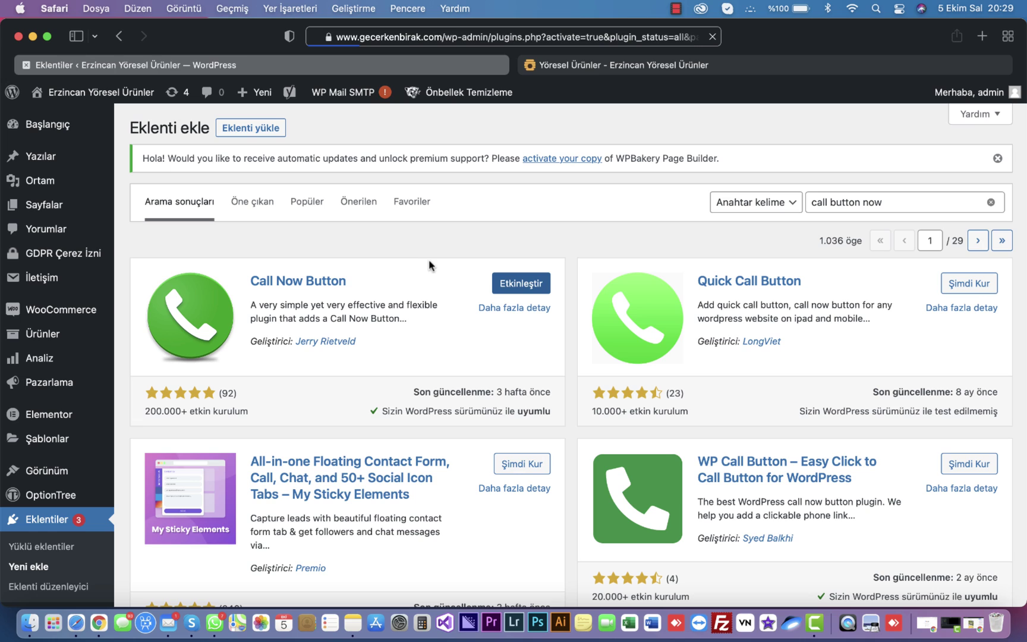
Step: Open the Call Now Button plugin's settings, set the button status to Enabled and save the changes
scroll(414, 322, "down", 2)
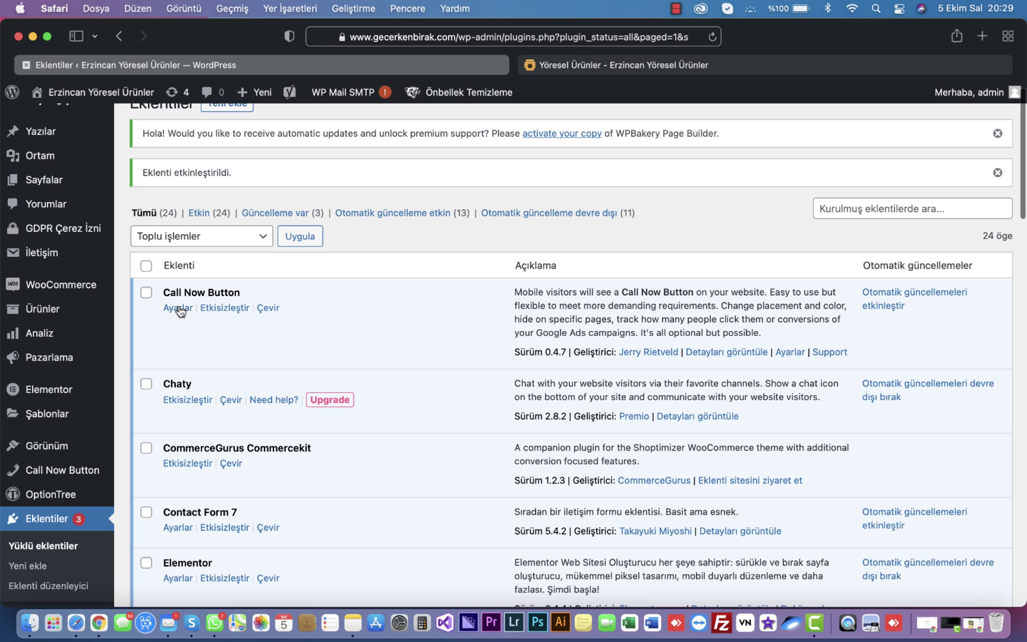
scroll(305, 343, "down", 5)
scroll(305, 342, "up", 5)
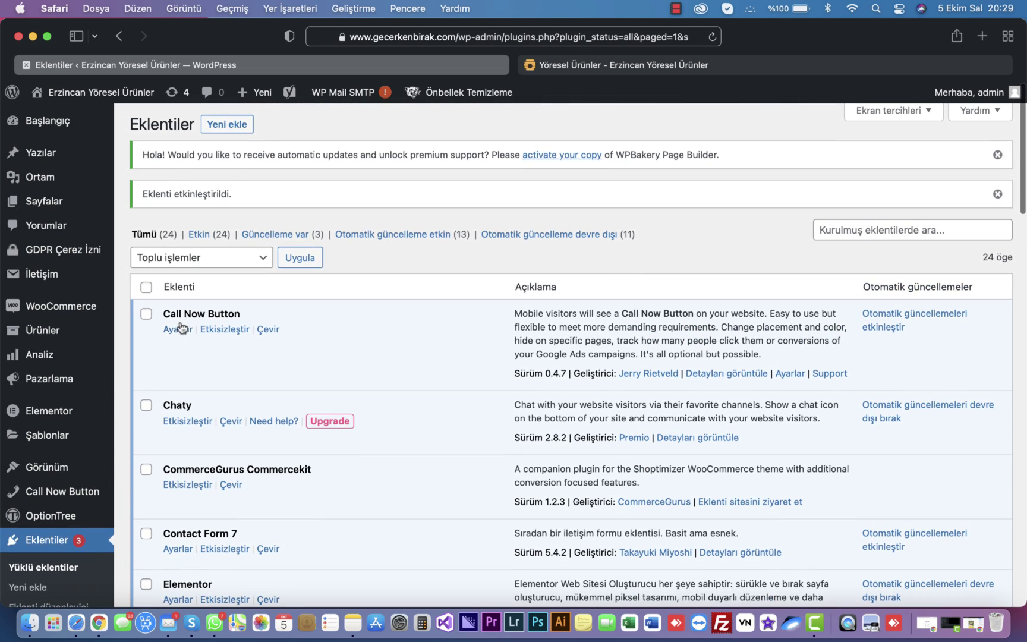
left_click(186, 330)
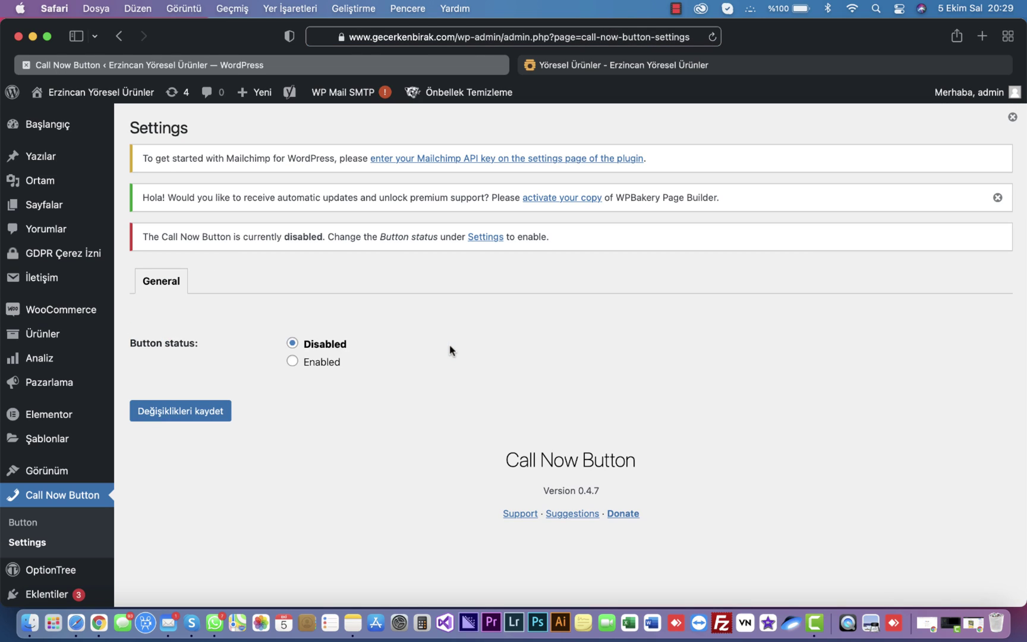
left_click(305, 366)
scroll(297, 375, "down", 2)
left_click(202, 359)
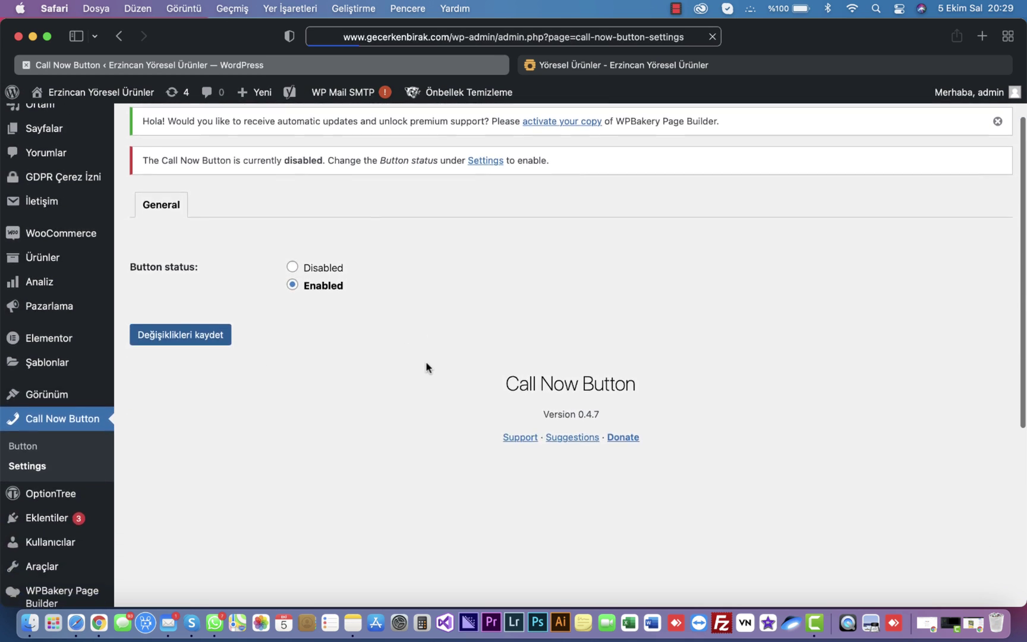
Step: Review the Call Now Button settings for click tracking, Google Ads, button size and order
scroll(428, 367, "down", 2)
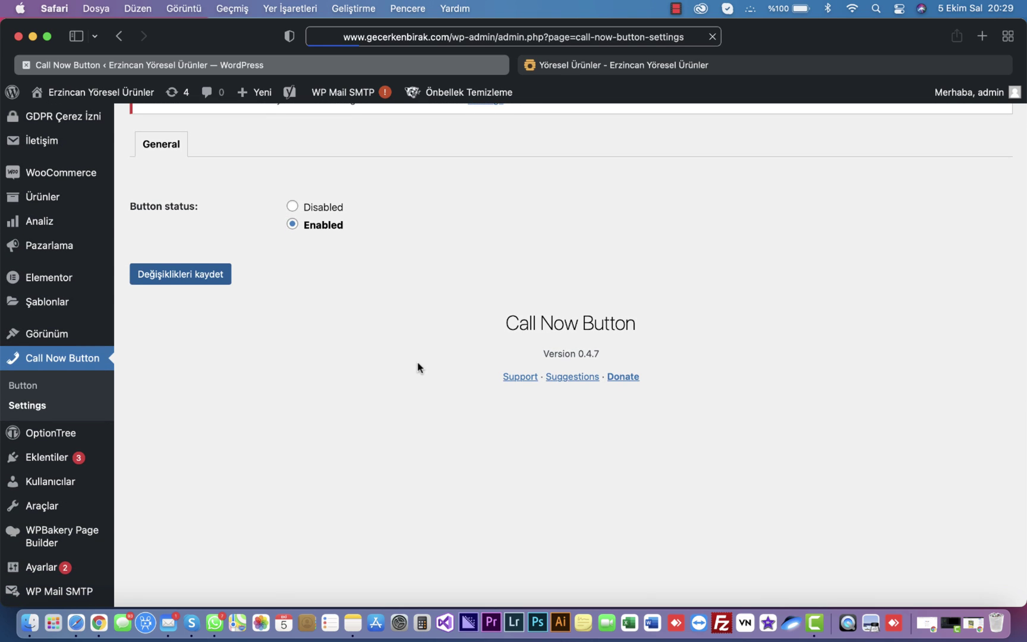
scroll(418, 367, "down", 1)
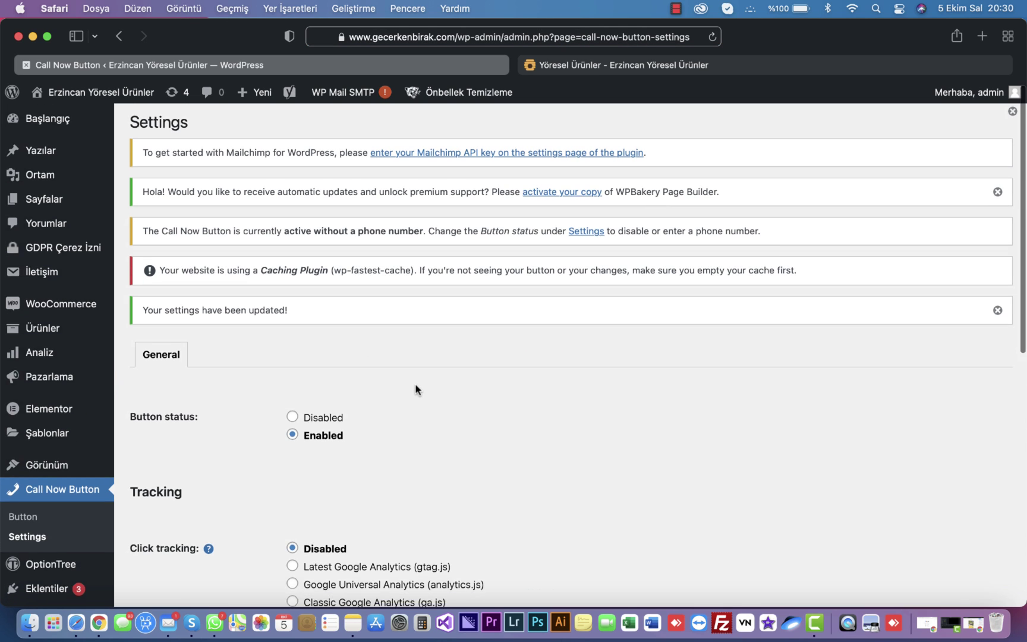
scroll(418, 390, "down", 8)
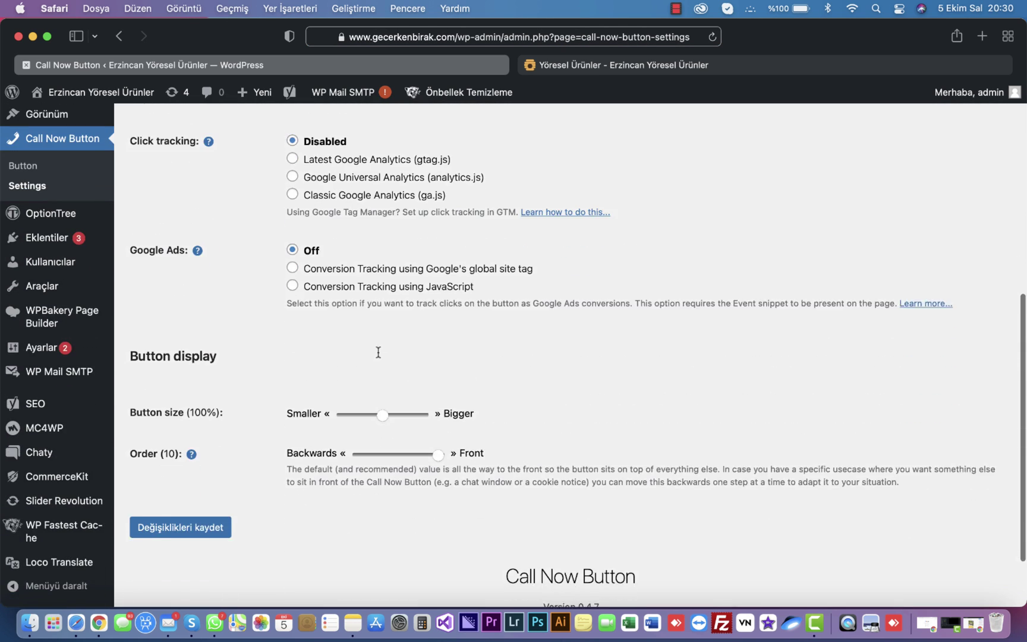
scroll(296, 352, "up", 12)
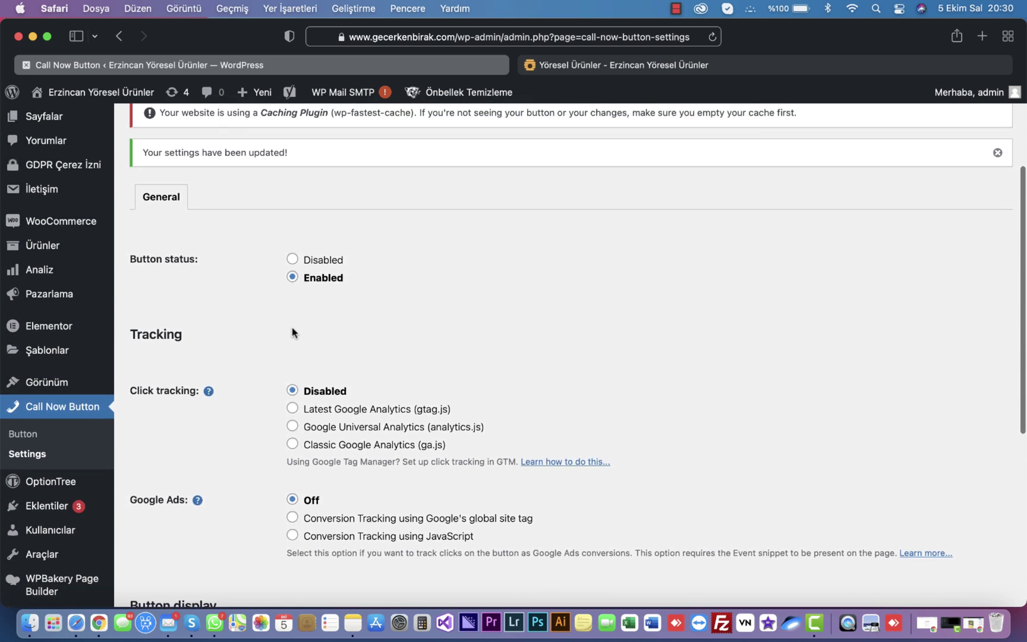
scroll(291, 351, "down", 3)
scroll(290, 351, "down", 3)
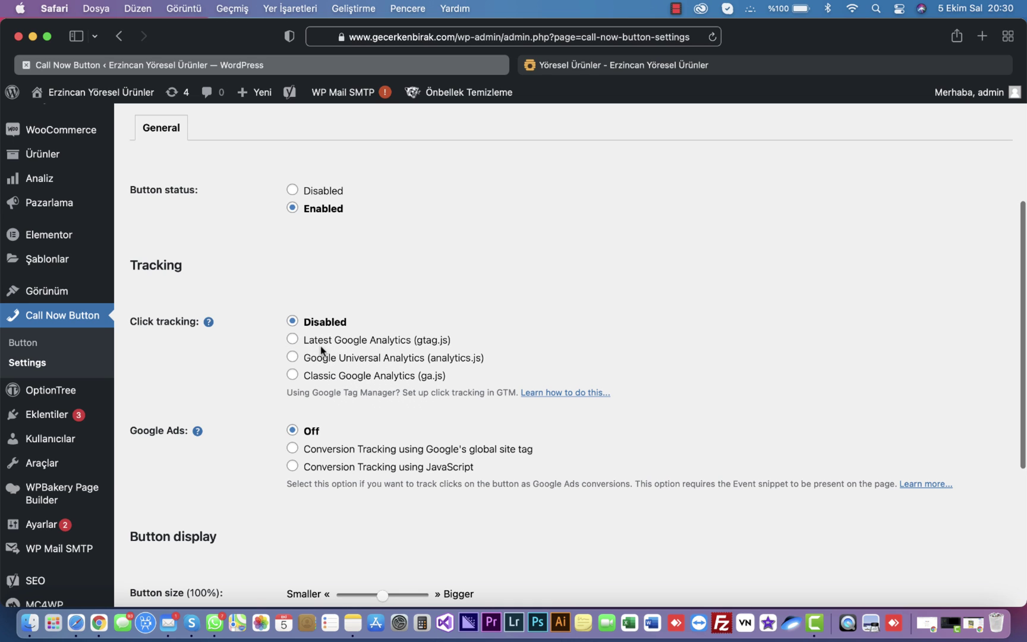
scroll(180, 351, "down", 5)
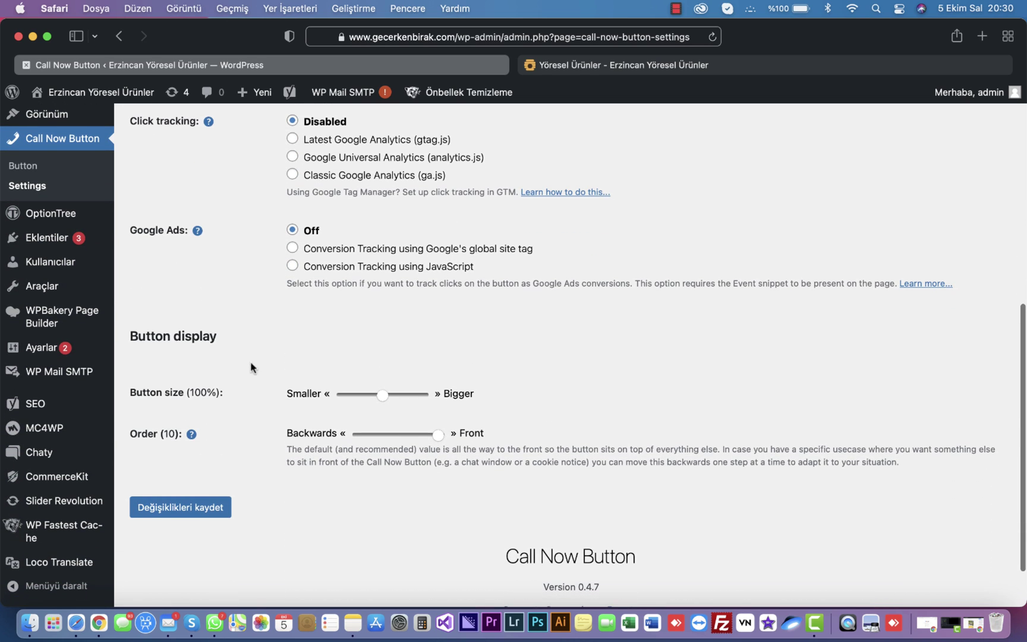
scroll(264, 369, "up", 5)
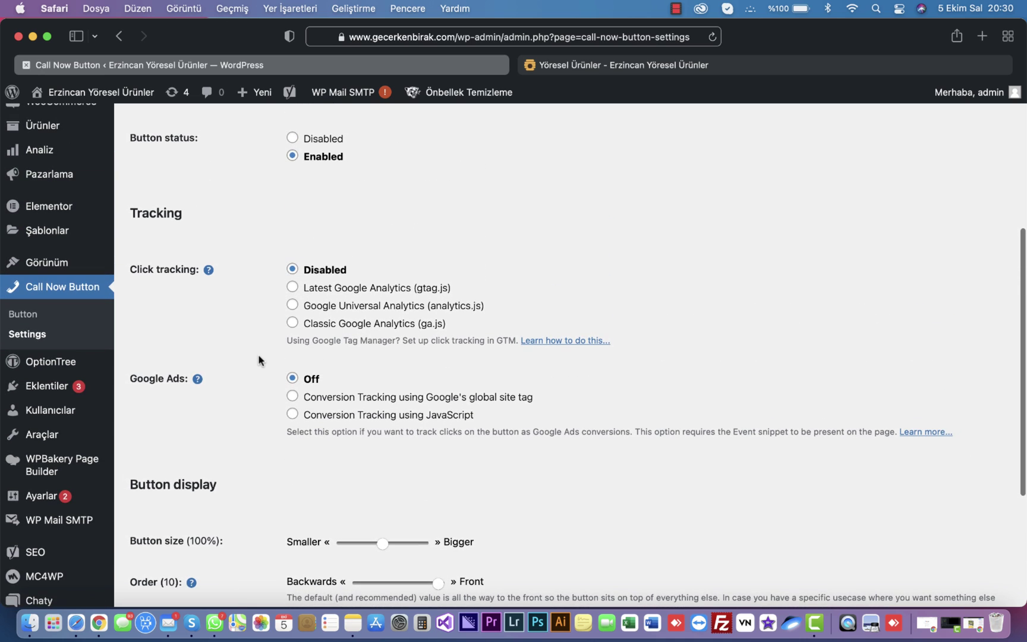
scroll(258, 359, "up", 2)
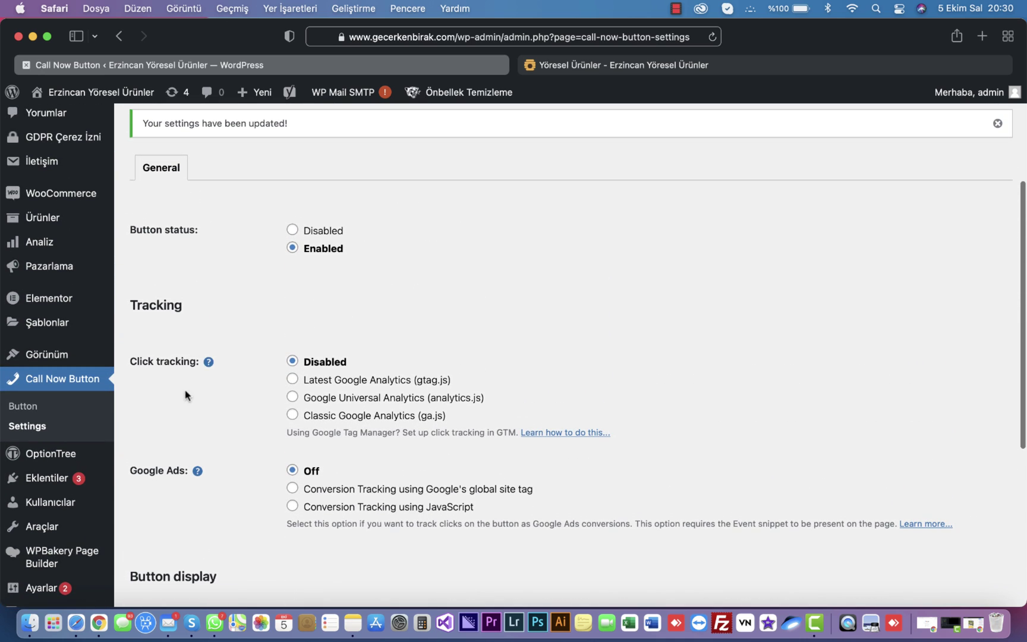
Step: Open the Call Now Button's basic settings and fill in the business phone number from the saved suggestion
left_click(28, 409)
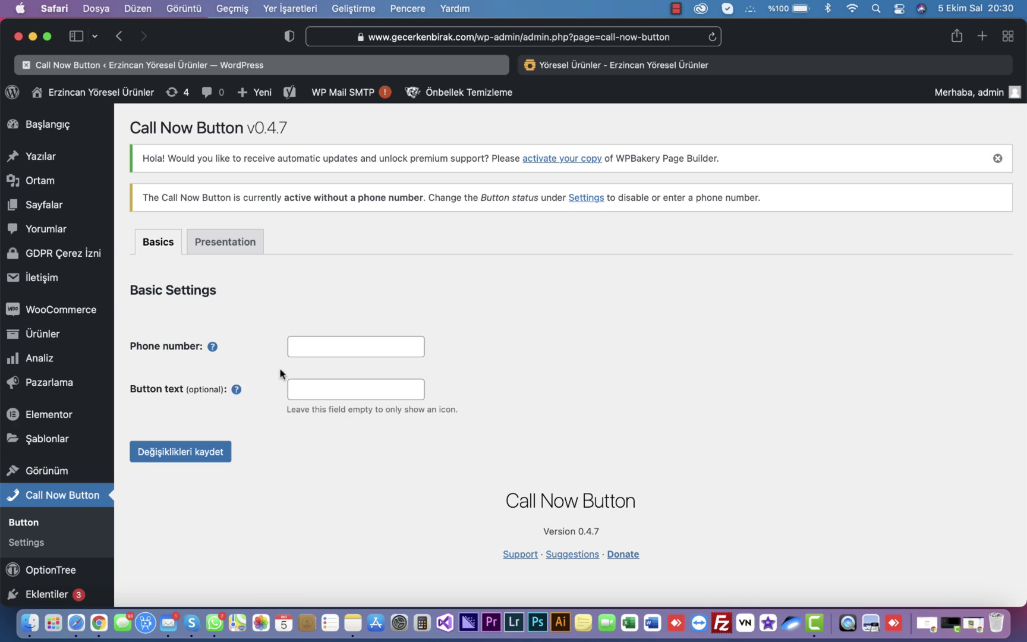
left_click(316, 348)
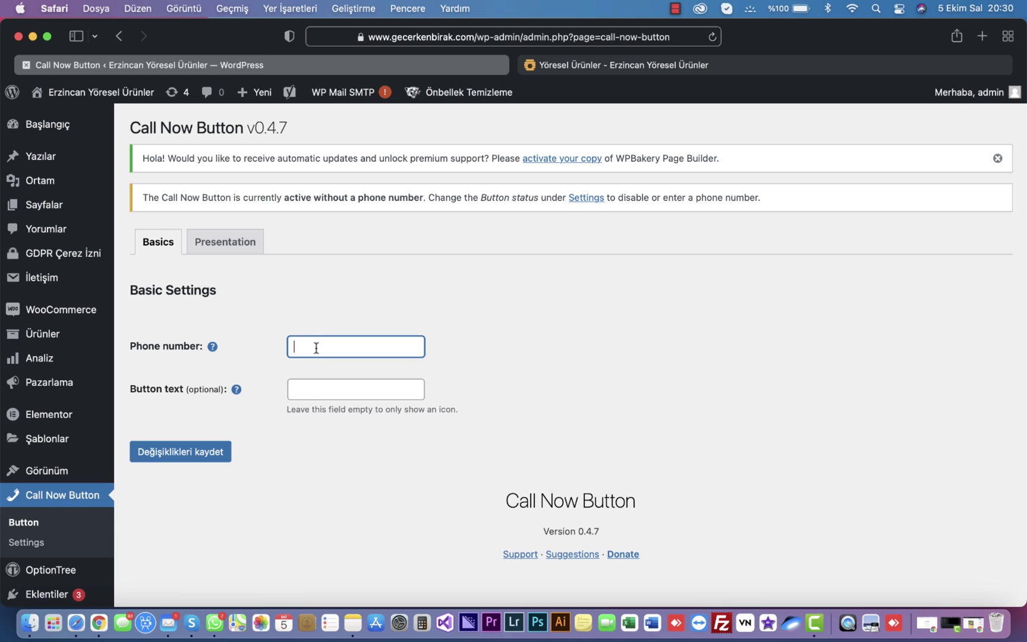
type("0")
key("BackSpace")
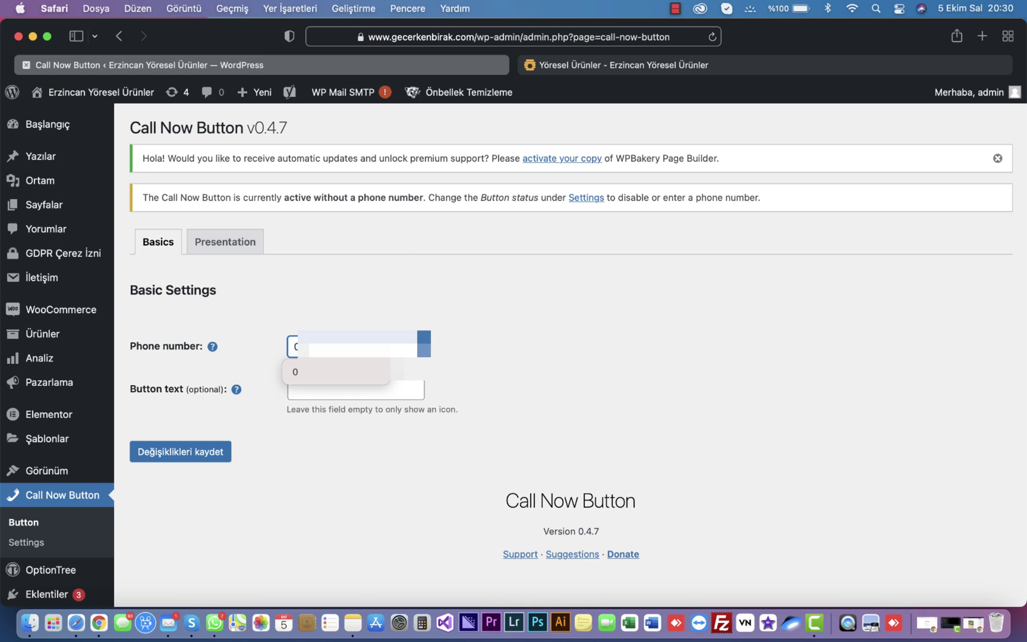
key("Escape")
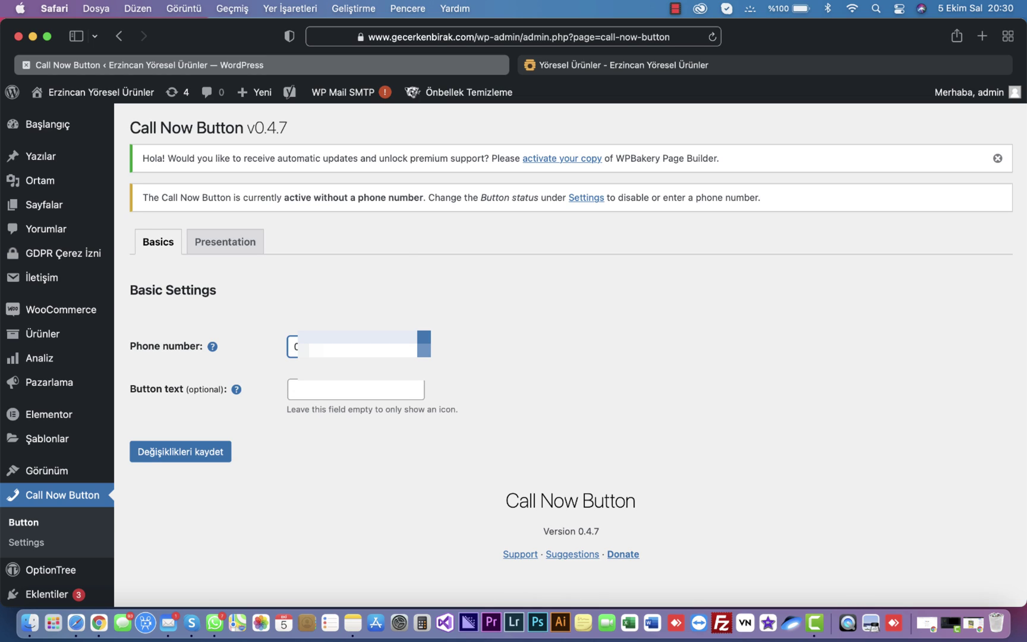
key("Down")
key("Down")
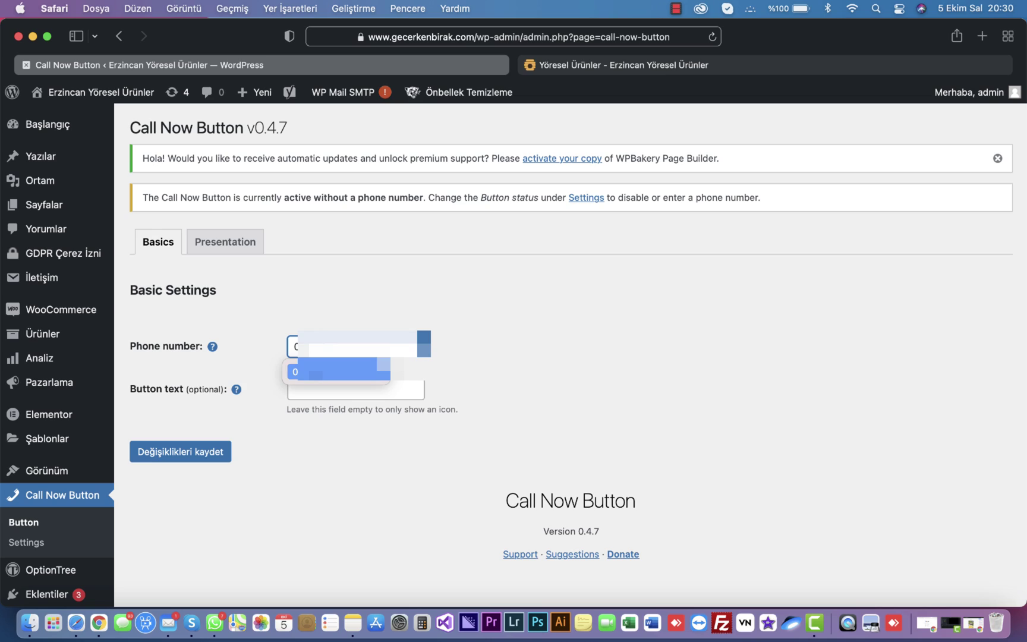
key("Return")
Step: Set the button text to "Bize Hemen Ulaşın" and save the basic settings
left_click(304, 387)
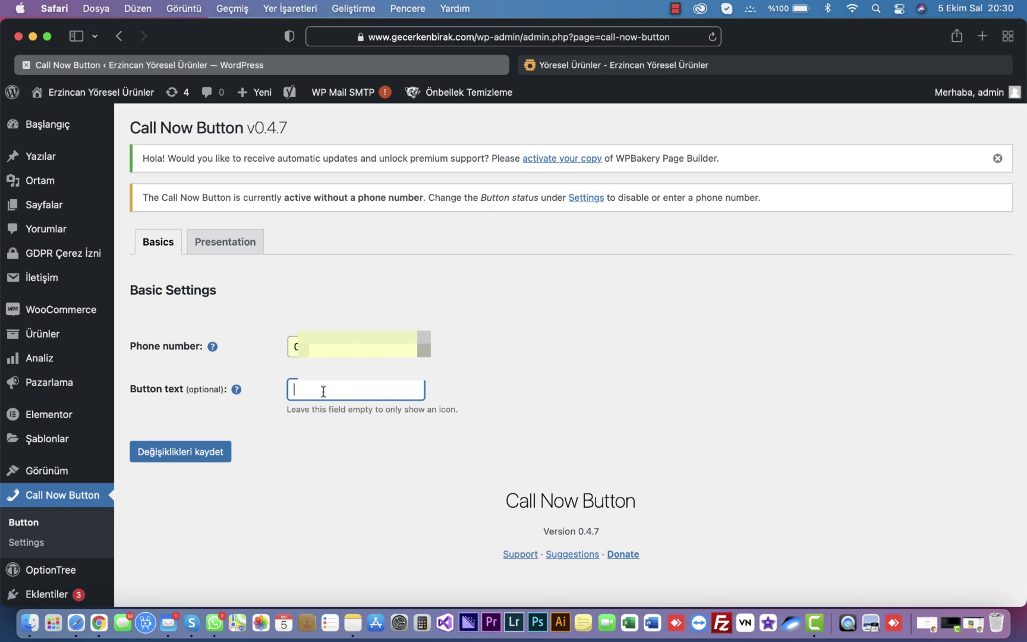
type("Bize")
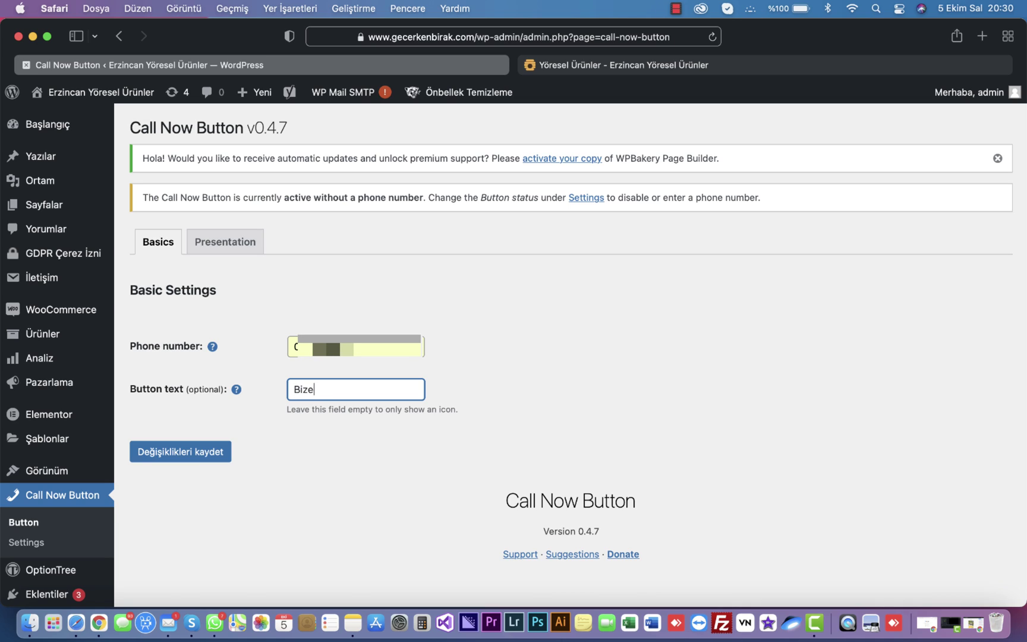
type(" Hemen Ulaşın")
left_click(196, 456)
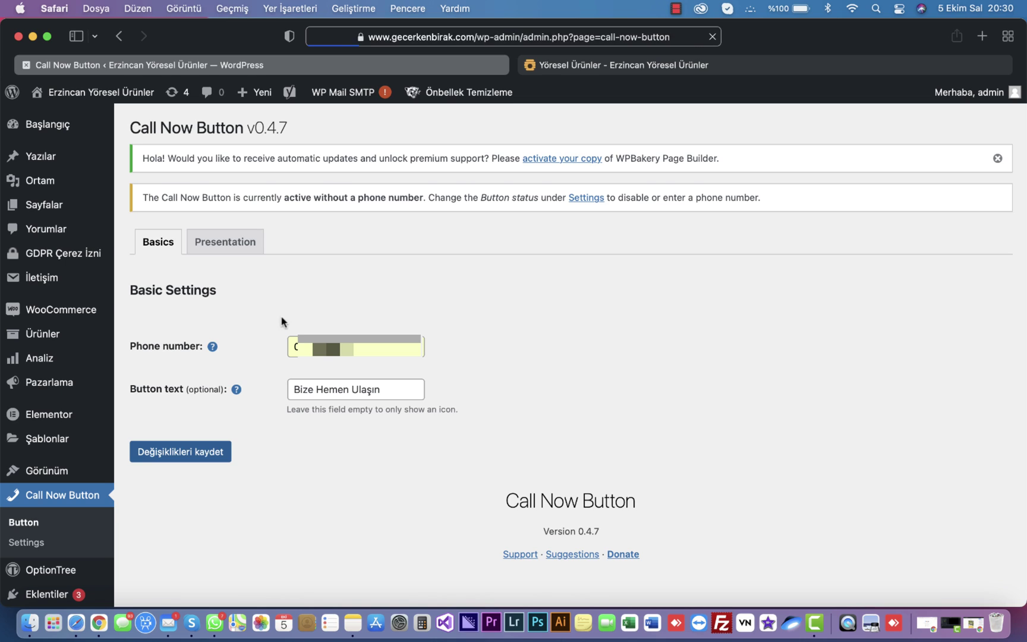
Step: Open the presentation settings and set the button color to blue, #005ef7
left_click(242, 285)
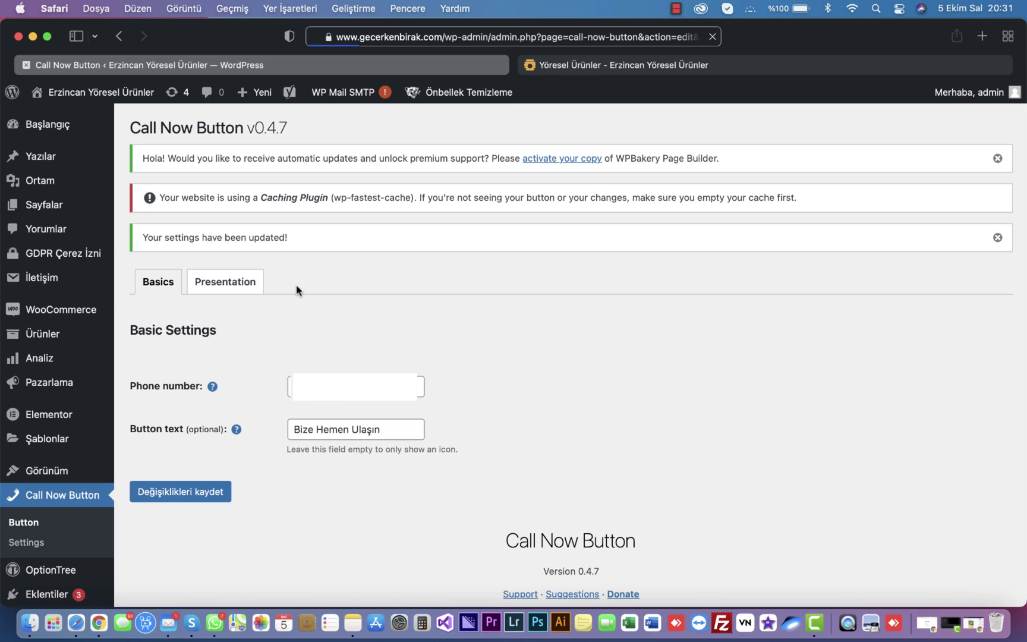
left_click(298, 307)
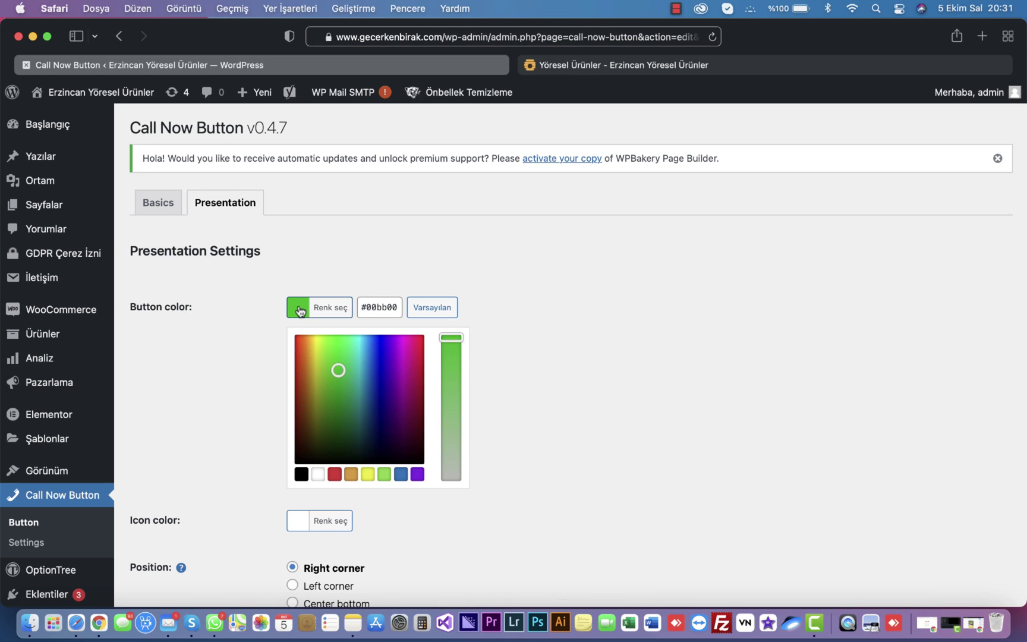
left_click(376, 349)
left_click_drag(376, 349, 374, 339)
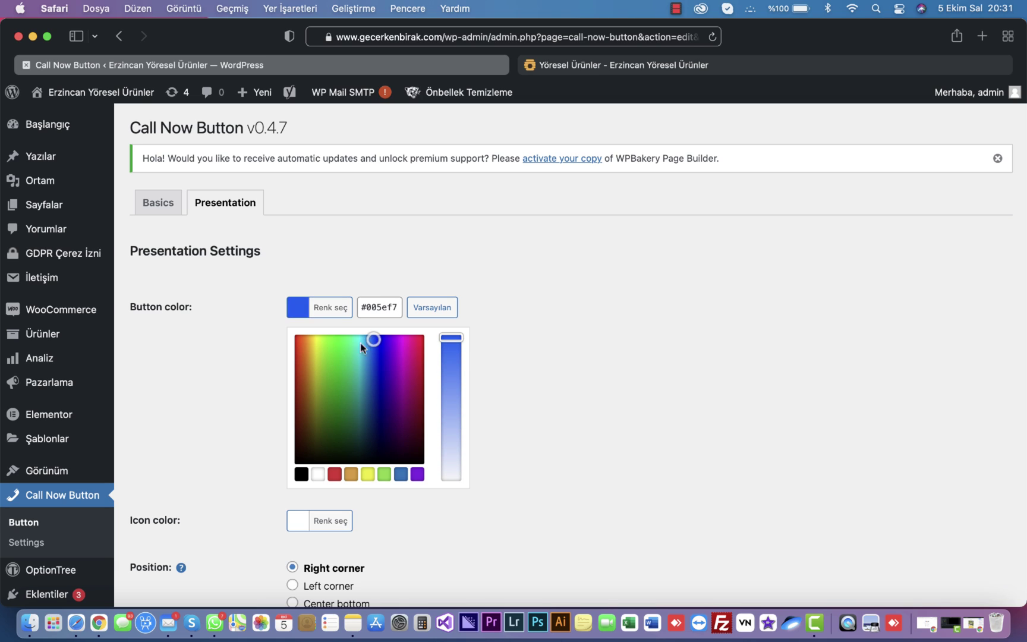
left_click(201, 381)
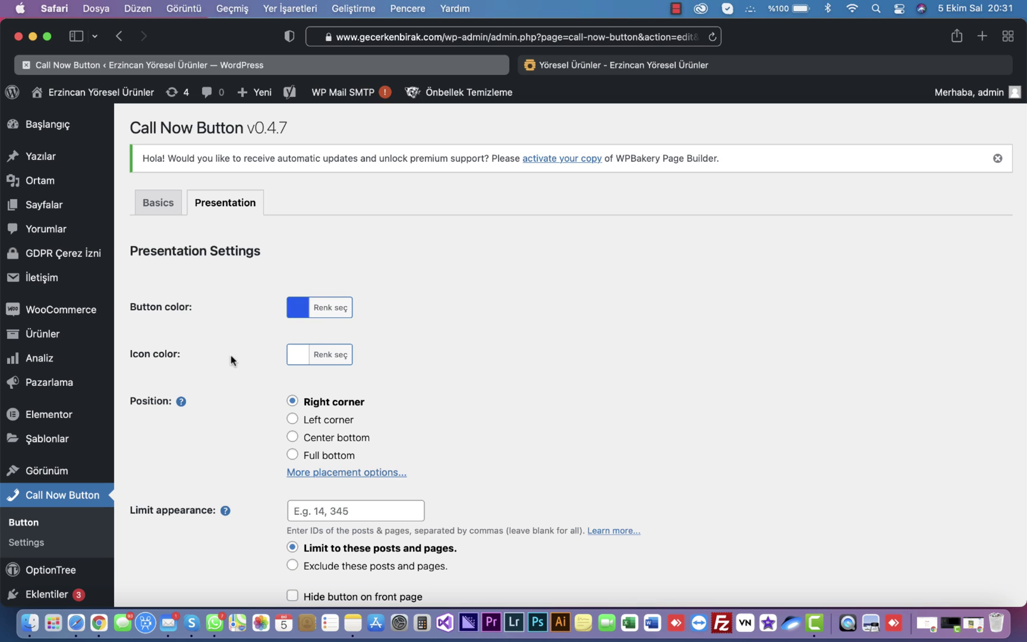
Step: Set the button's position to Full bottom and save the presentation settings
scroll(262, 374, "down", 3)
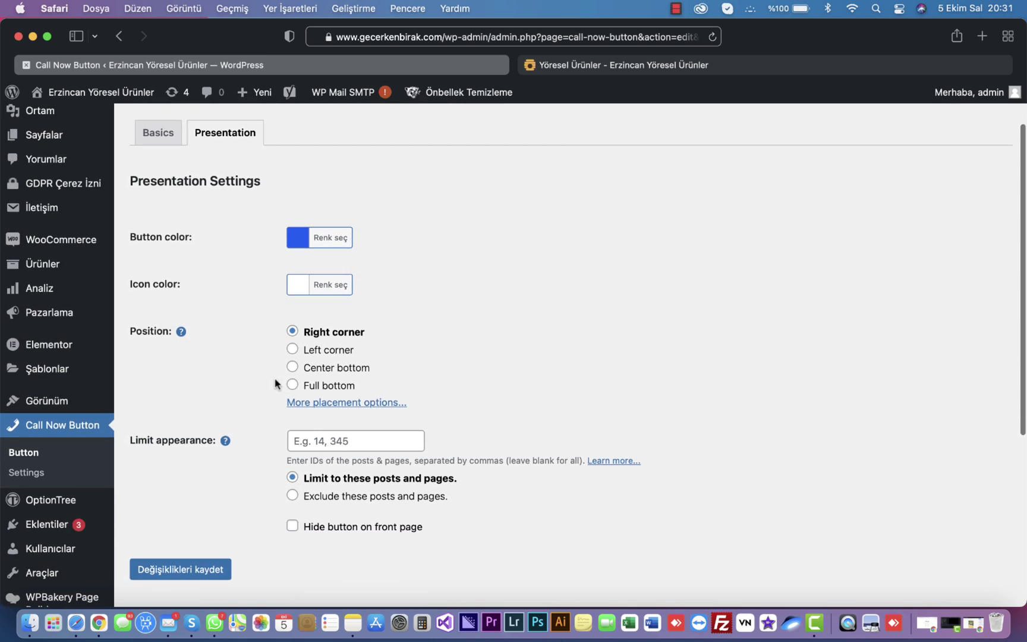
left_click(293, 386)
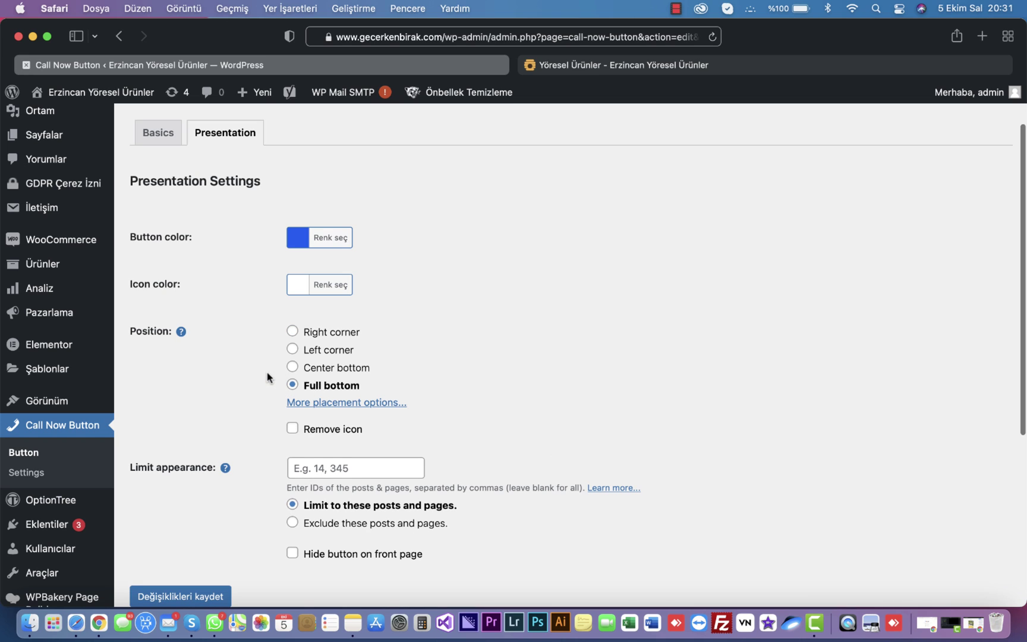
scroll(517, 372, "down", 3)
left_click(196, 501)
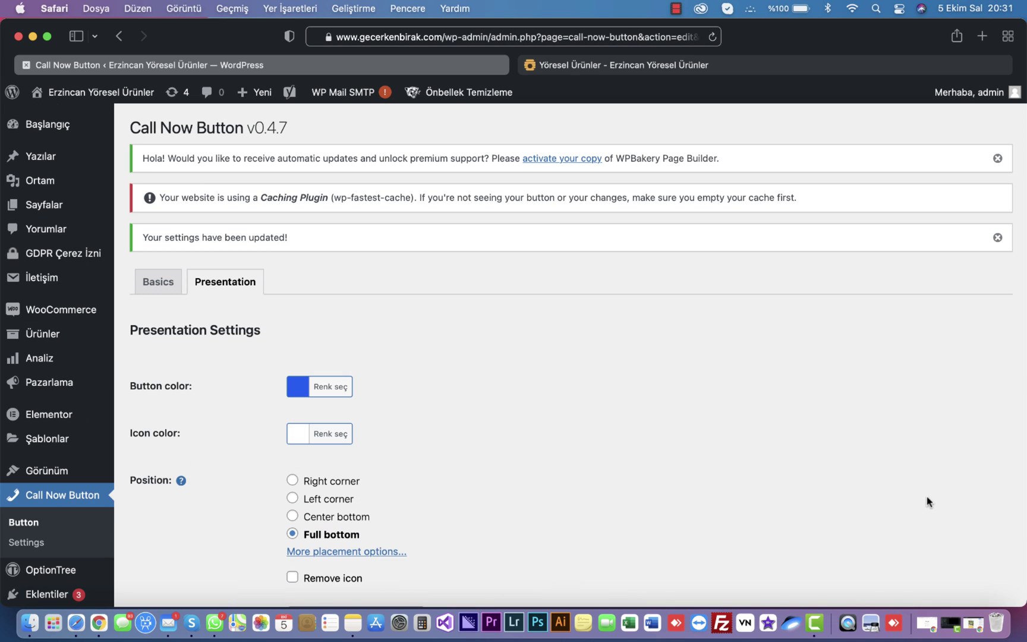
Step: Switch to the site's mobile preview in Chrome and reload it to check the call button
left_click(974, 623)
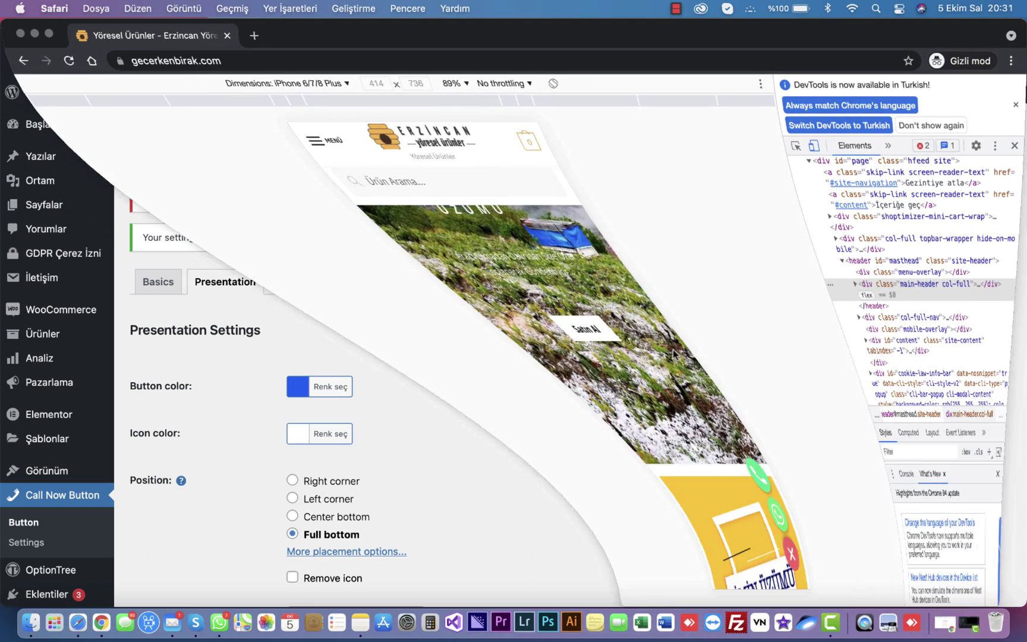
key("super+r")
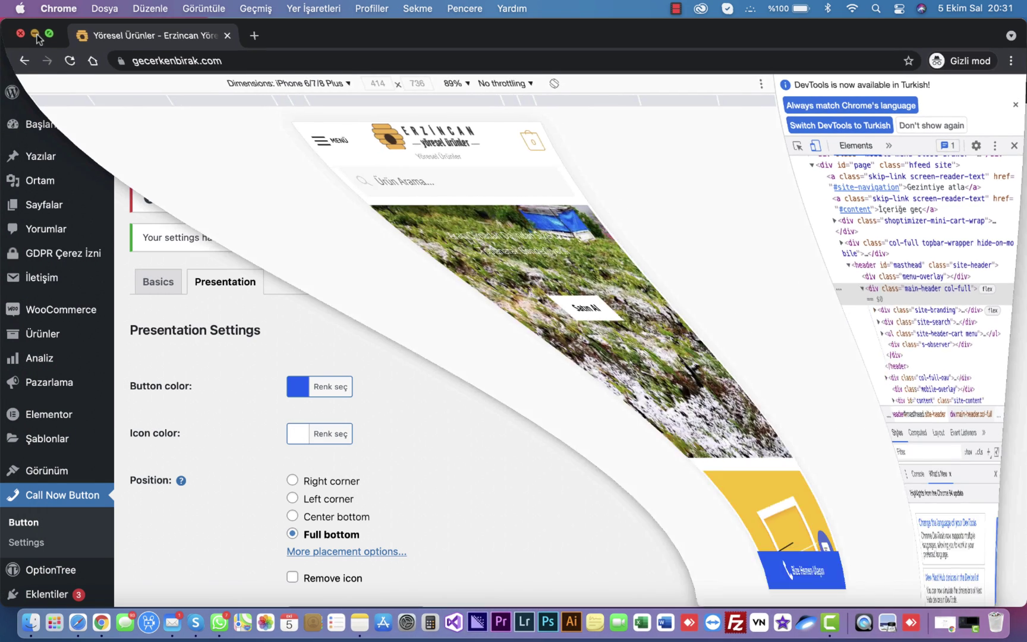
Step: Return to the presentation settings in Safari, change the button color to red and save the changes
scroll(465, 389, "down", 2)
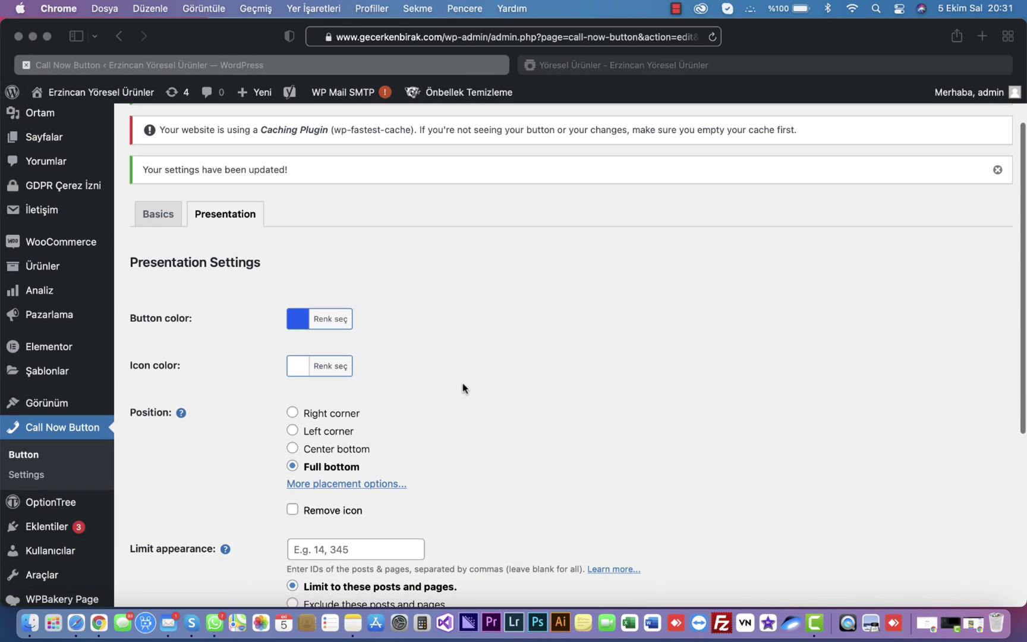
left_click(292, 319)
left_click(302, 324)
left_click_drag(309, 364, 290, 349)
left_click(232, 380)
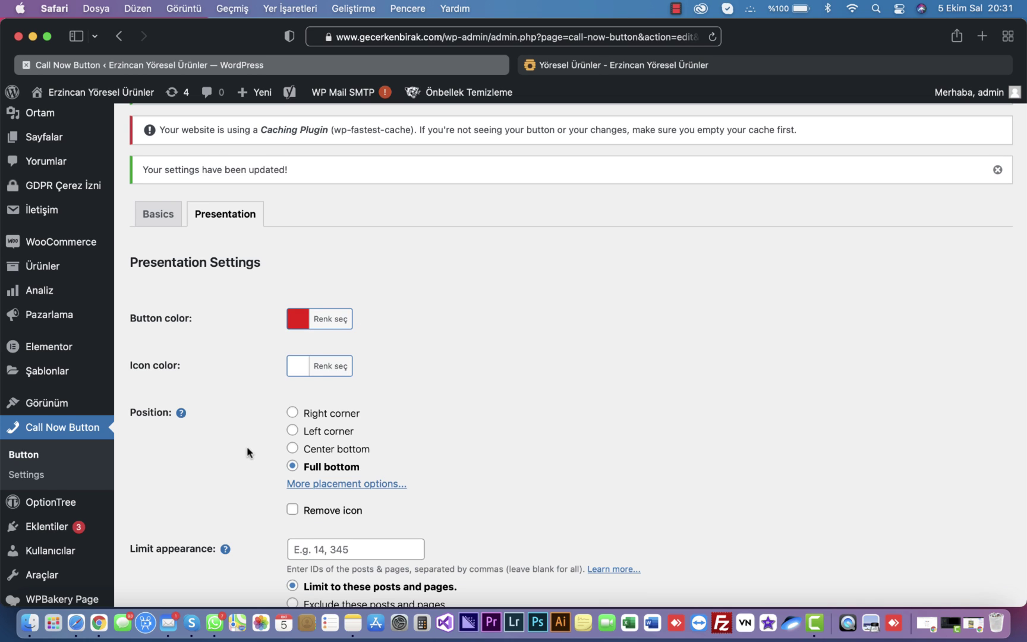
scroll(247, 452, "down", 5)
left_click(209, 459)
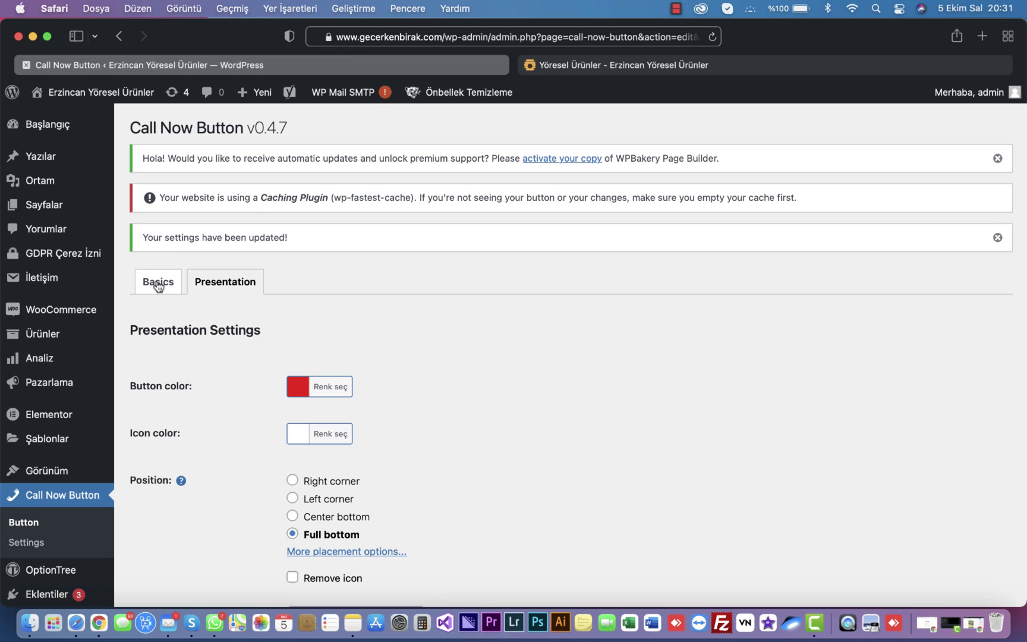
Step: Open the basic settings, replace the button text with "Hemen Arayın" and save the changes
left_click(159, 285)
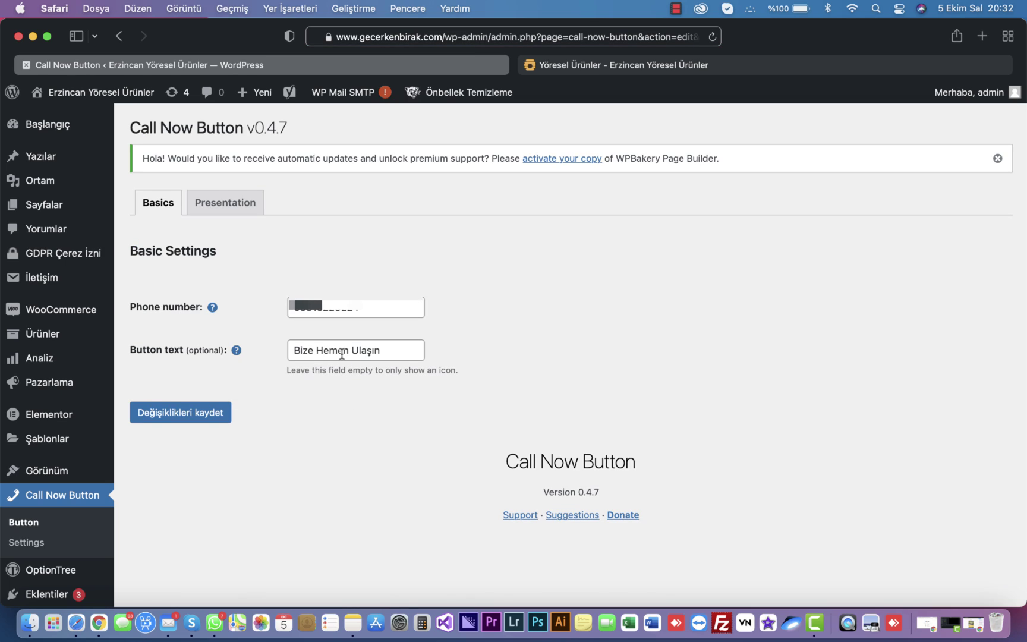
triple_click(341, 353)
type("A")
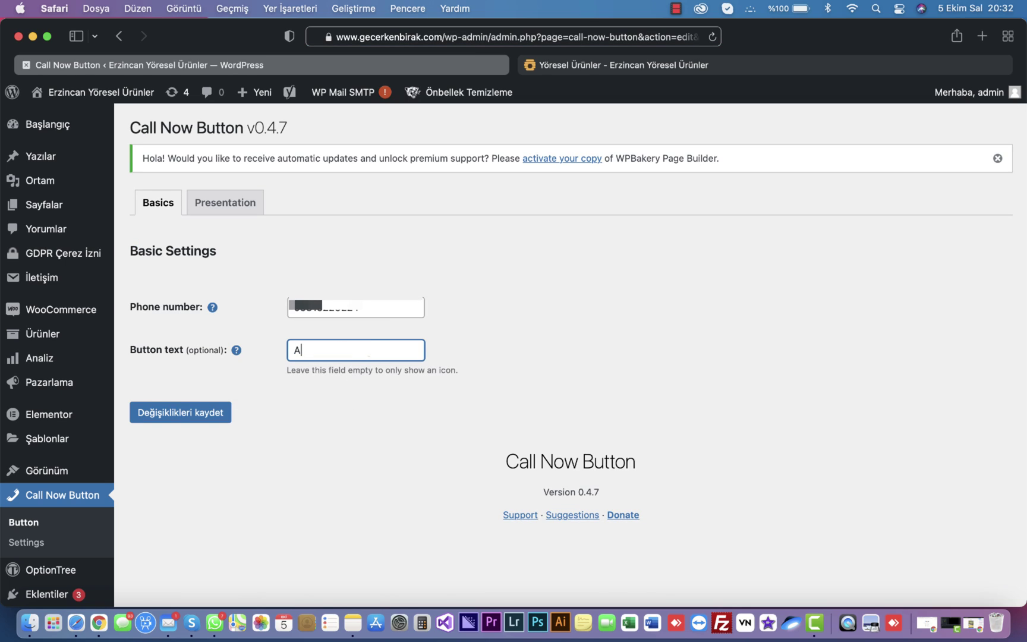
type("emen")
left_click(199, 409)
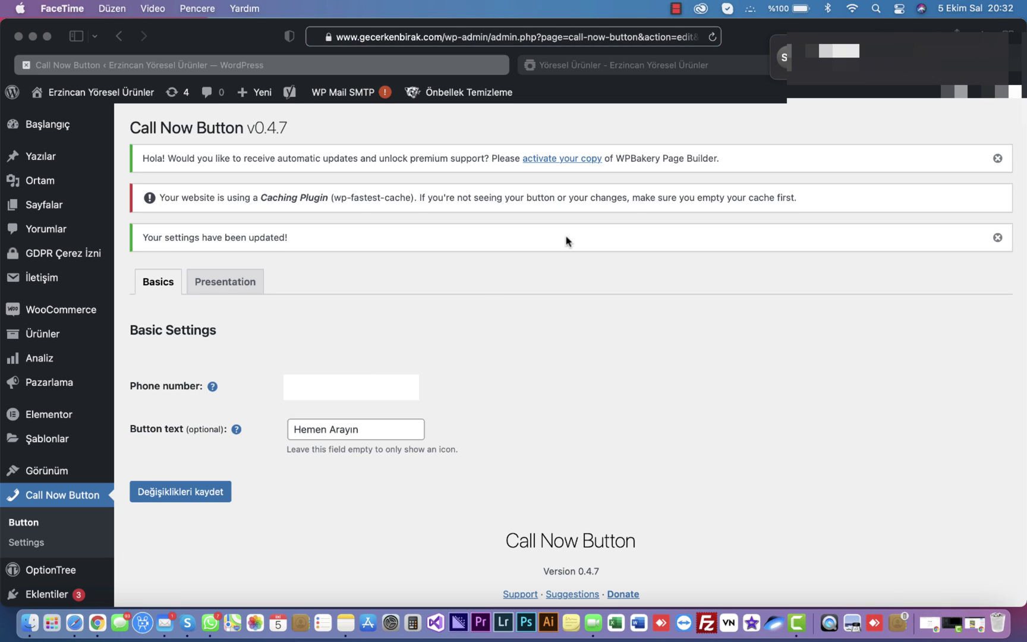
Step: Check the call button in Chrome's mobile preview of the site and return to the plugin settings in Safari
left_click(975, 622)
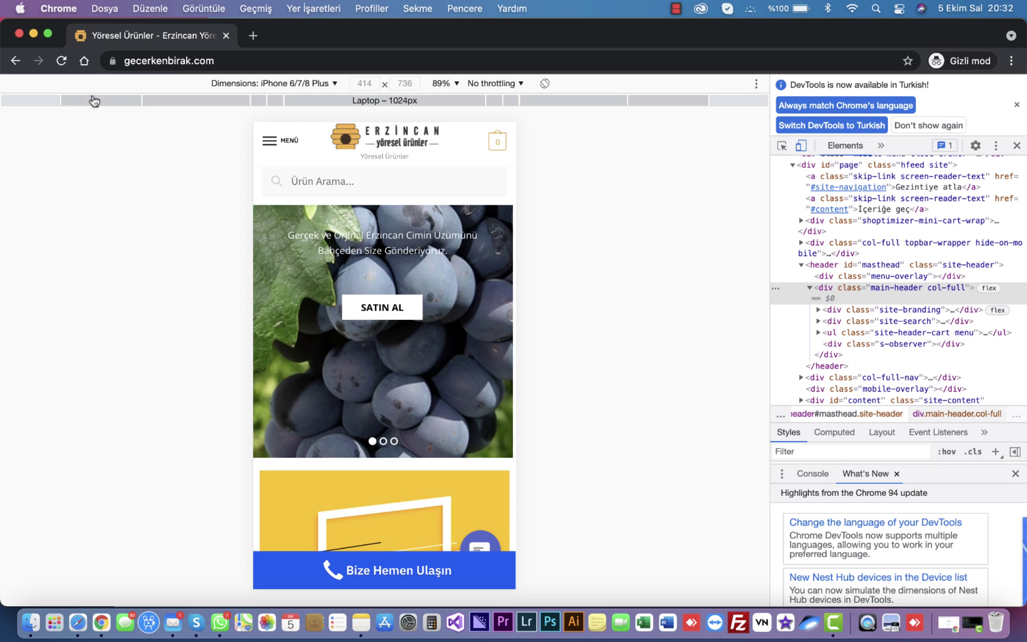
left_click(19, 34)
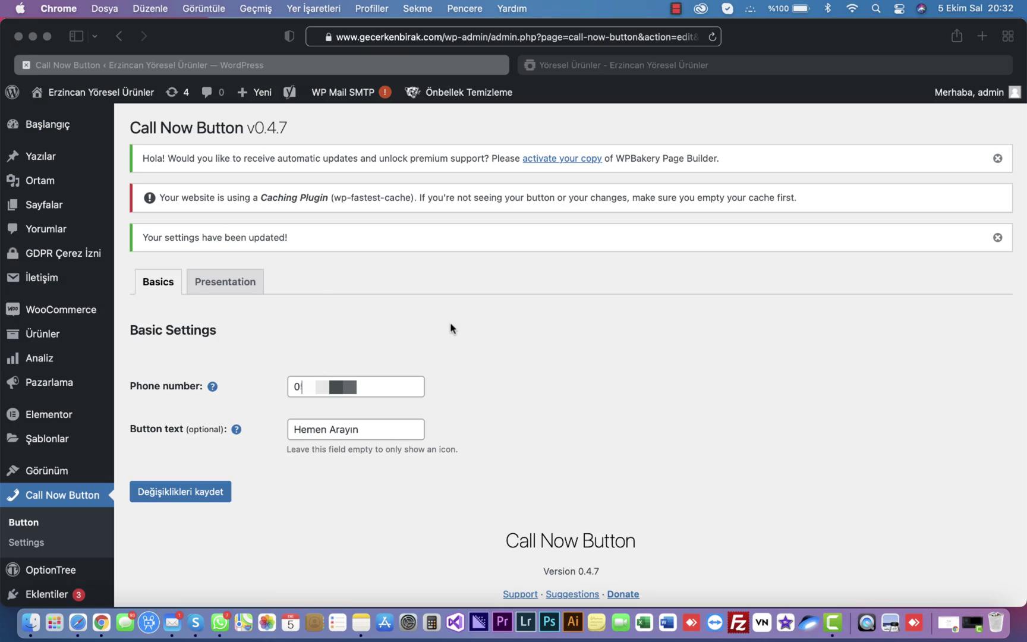
left_click(466, 339)
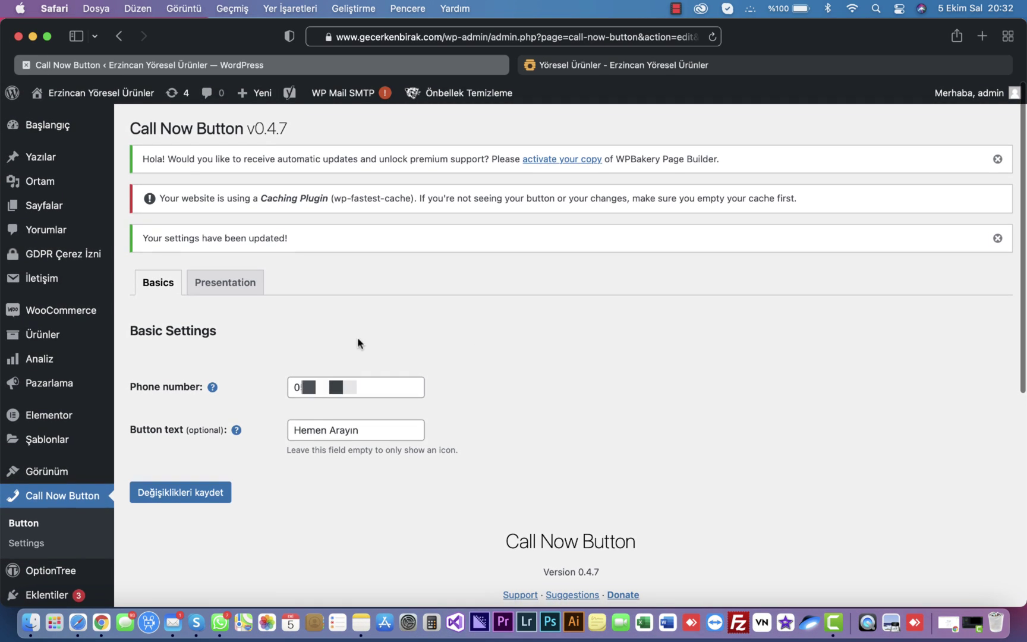